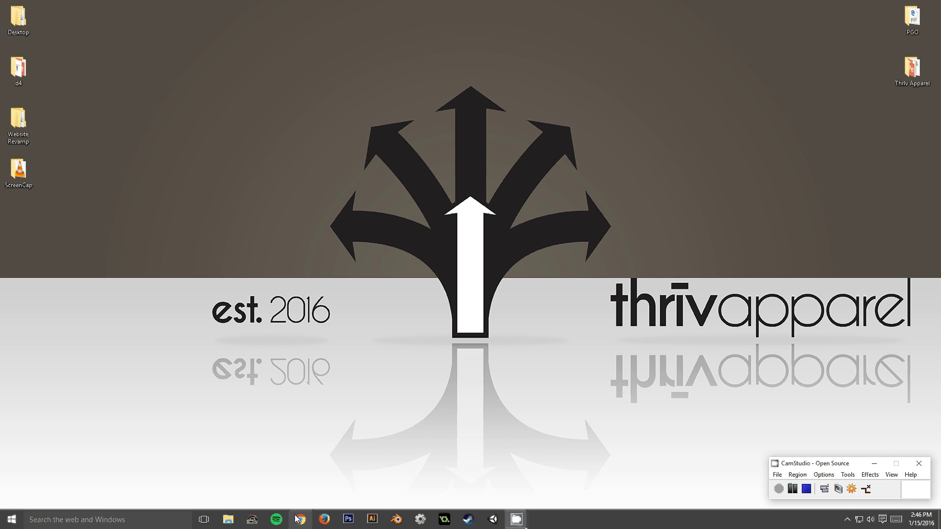
Launch Chrome and load pearlbham.com from the address bar suggestion.
click(480, 170)
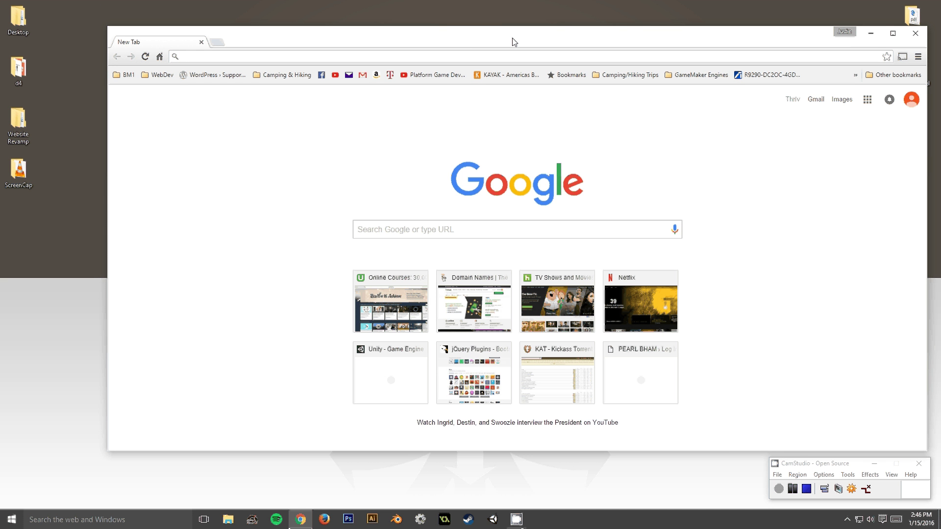
text(pearlbham.com)
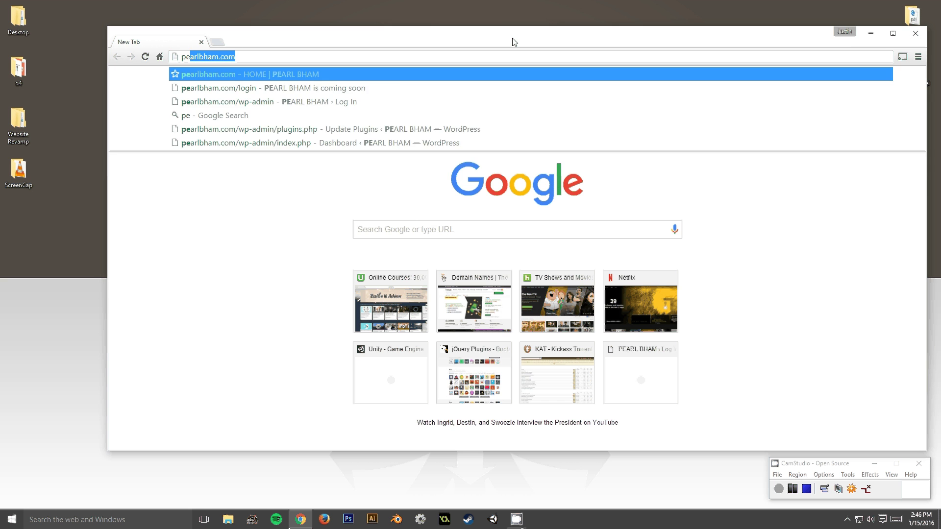
key(Return)
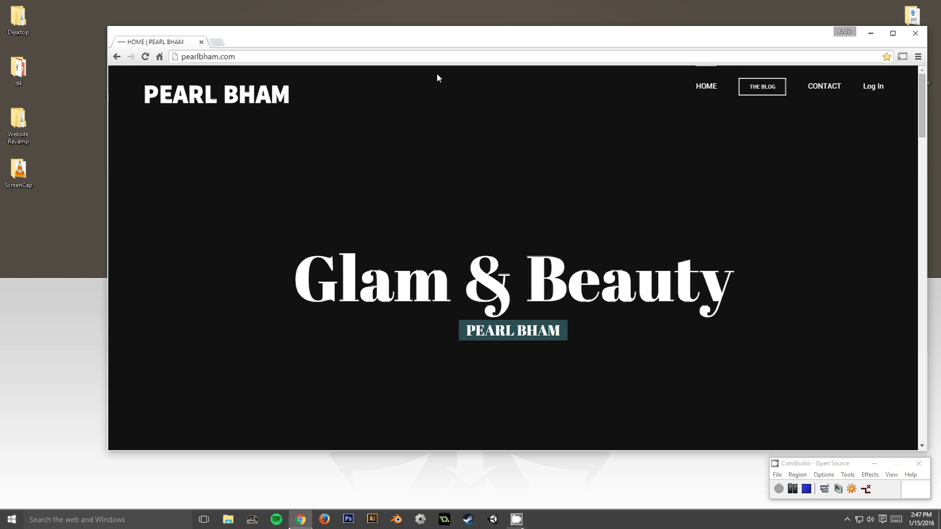
Scroll the PEARL BHAM home page to the footer and back, then go to Log In.
mouse_move(467, 37)
mouse_down()
mouse_move(458, 59)
mouse_move(462, 36)
mouse_up()
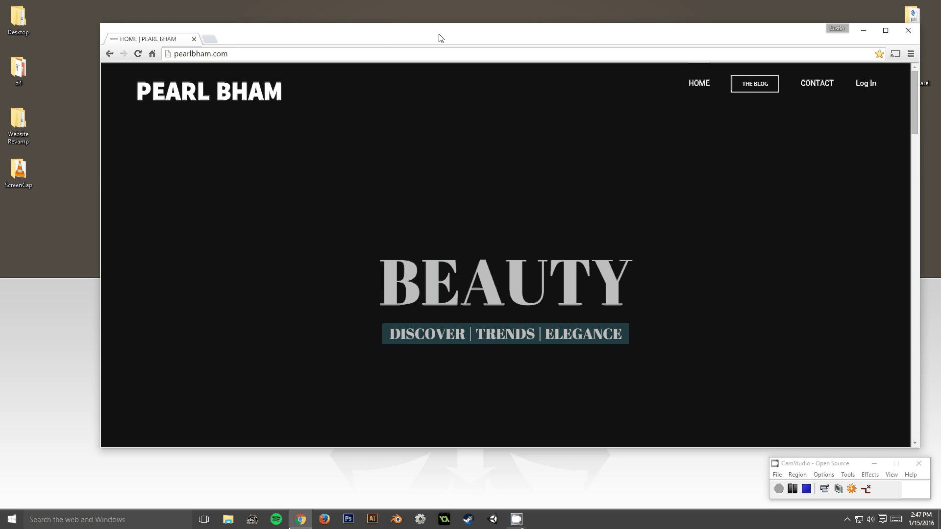
drag(381, 34, 343, 26)
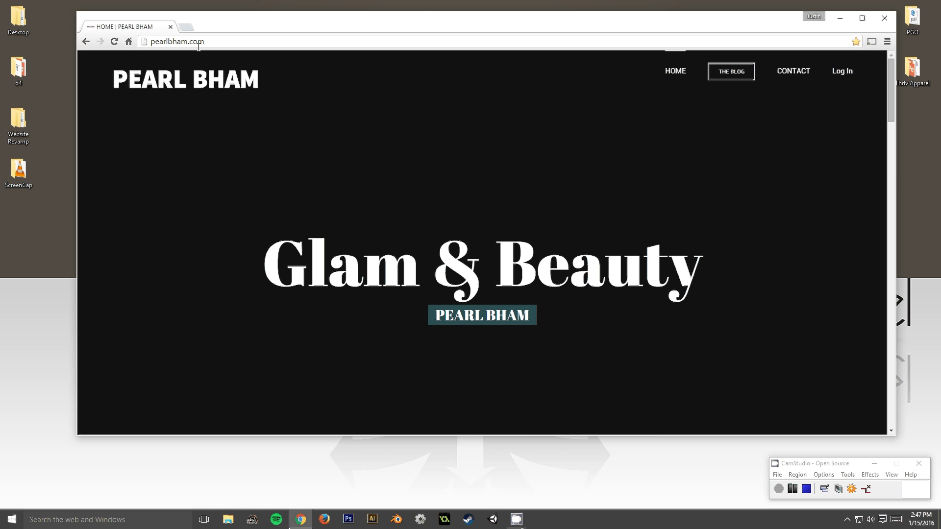
scroll(382, 139, down, 5)
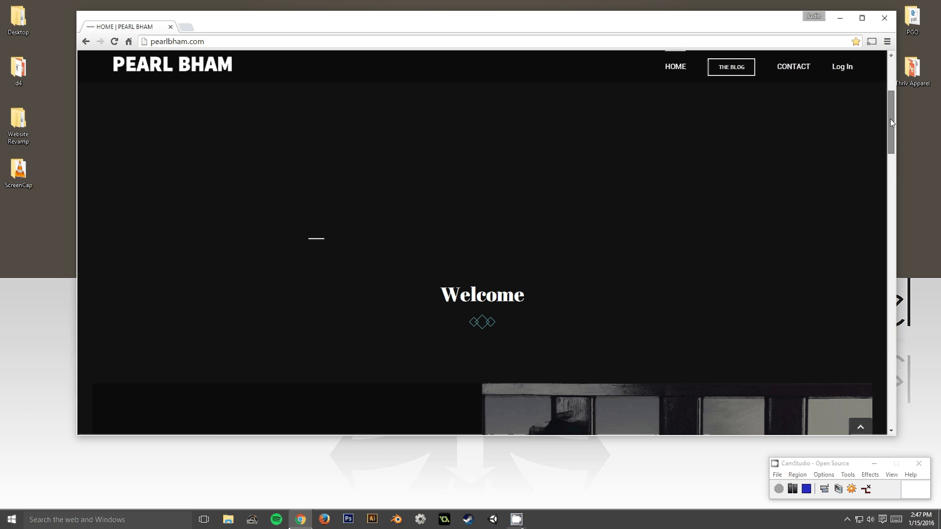
drag(890, 119, 877, 390)
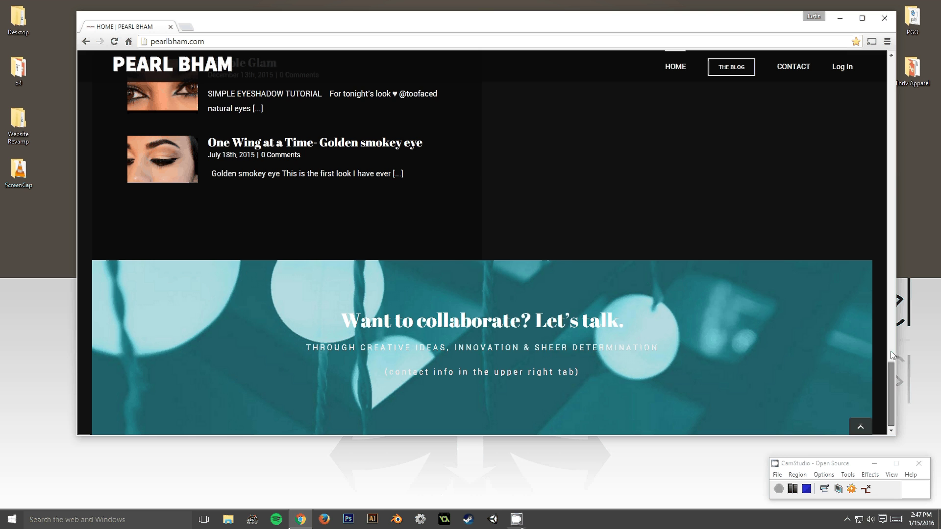
drag(892, 355, 890, 59)
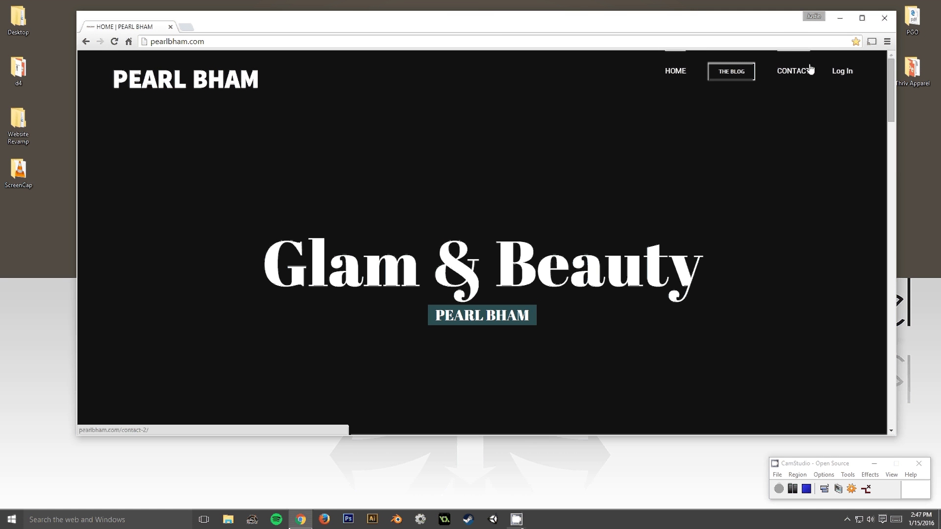
click(842, 71)
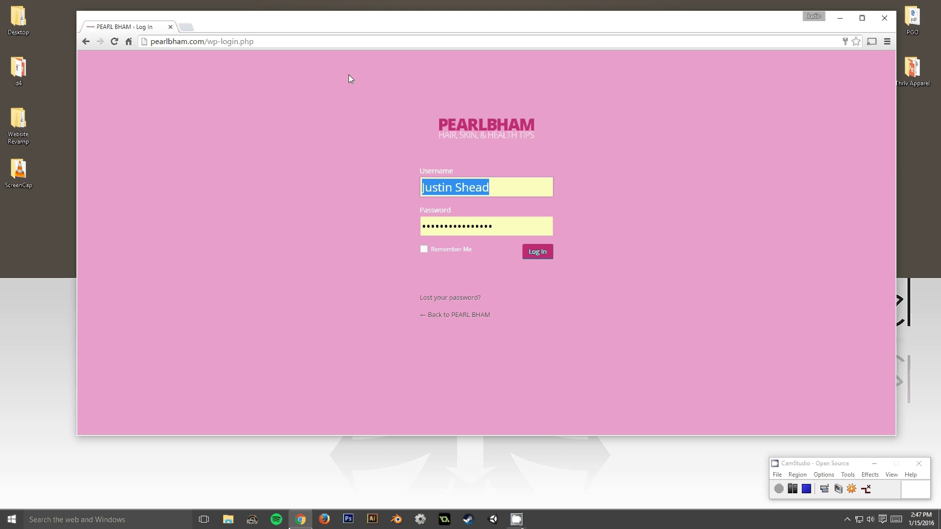
Sign in with the saved credentials and dismiss the Yoast SEO update notice.
click(537, 252)
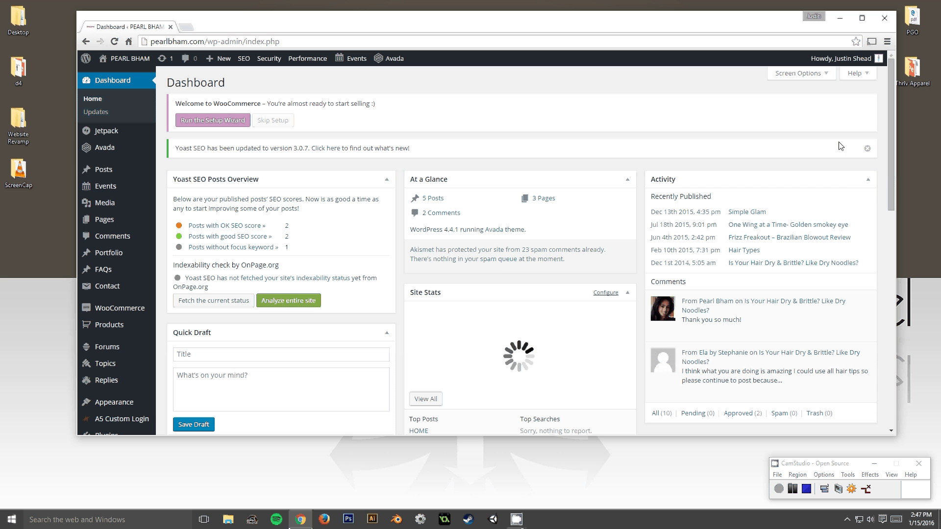
click(867, 148)
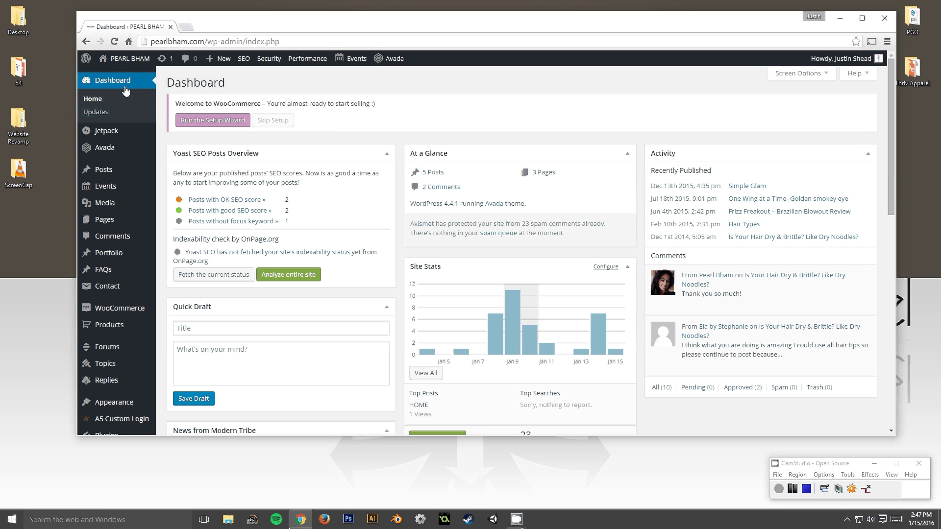
scroll(125, 196, down, 2)
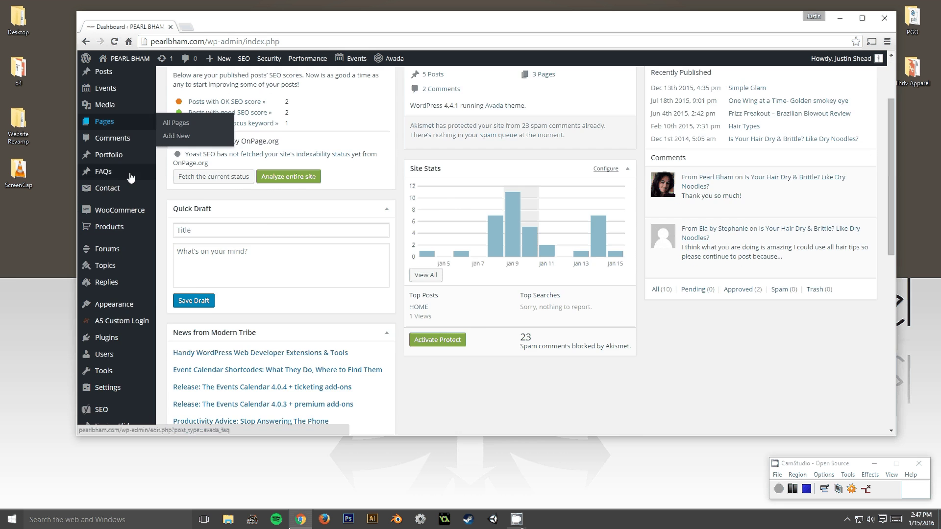
scroll(130, 177, up, 2)
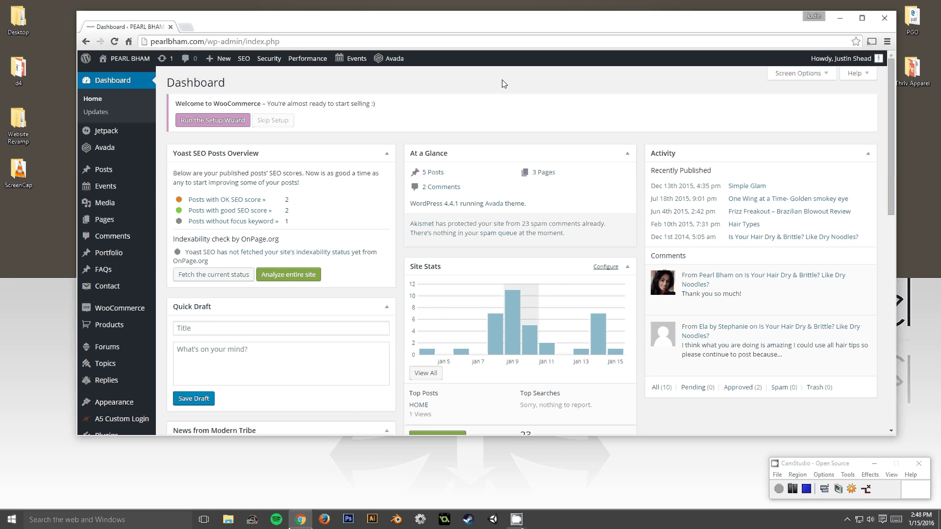
Go to Appearance > Themes in the admin sidebar.
scroll(122, 221, down, 3)
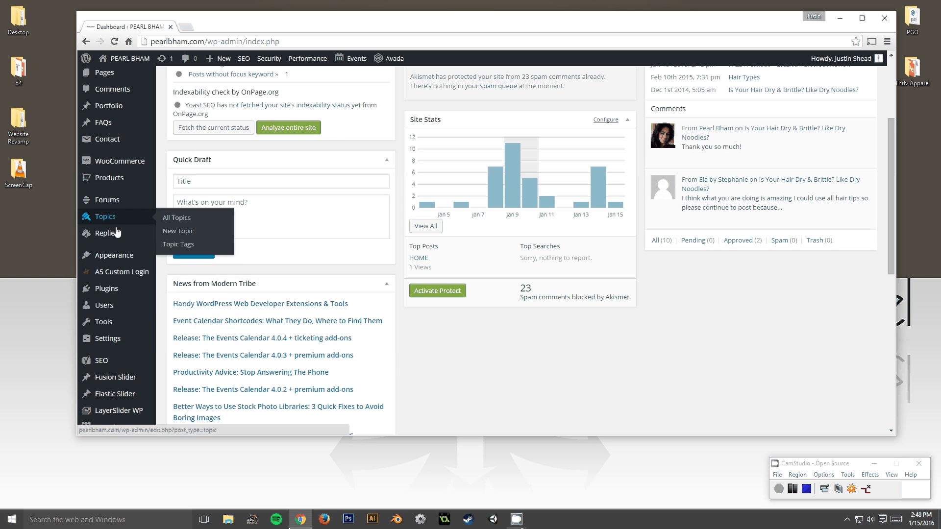
mouse_move(116, 256)
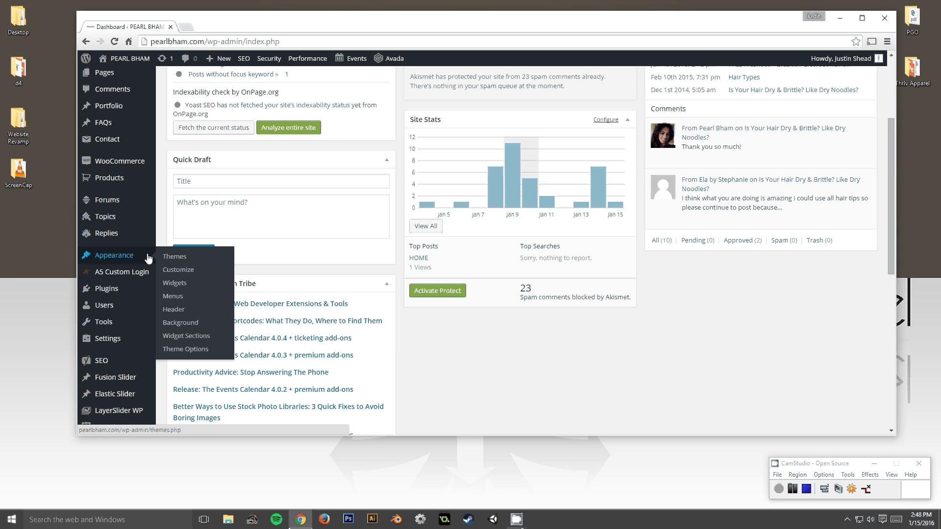
click(115, 260)
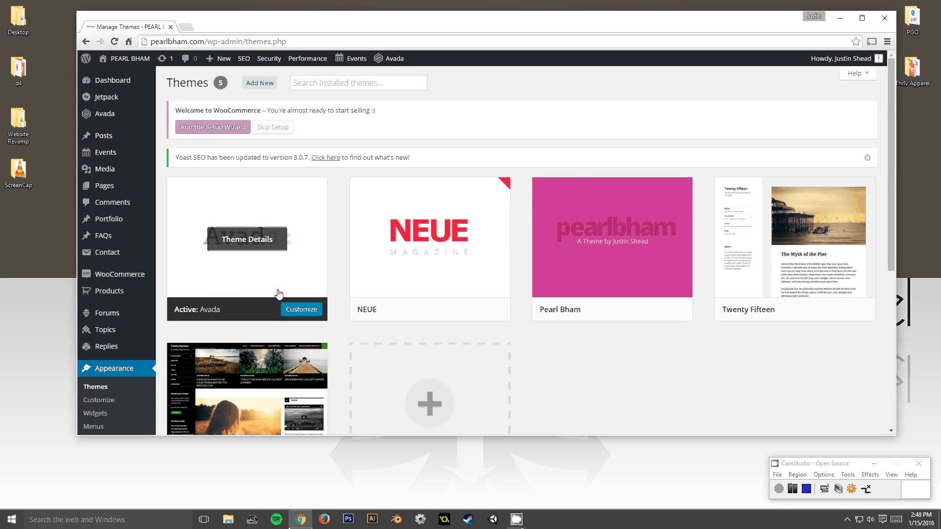
Activate the Twenty Fifteen theme in place of Avada.
scroll(279, 293, down, 2)
scroll(536, 303, up, 1)
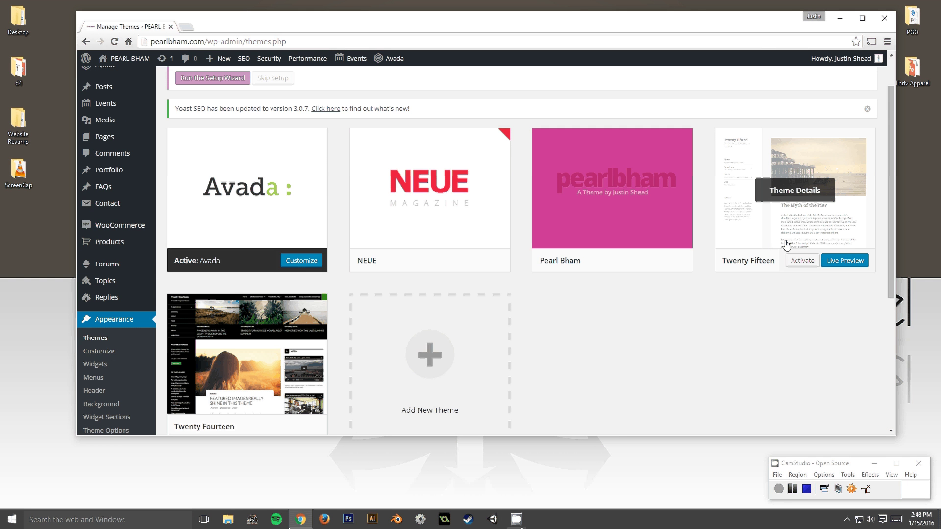
scroll(273, 337, down, 1)
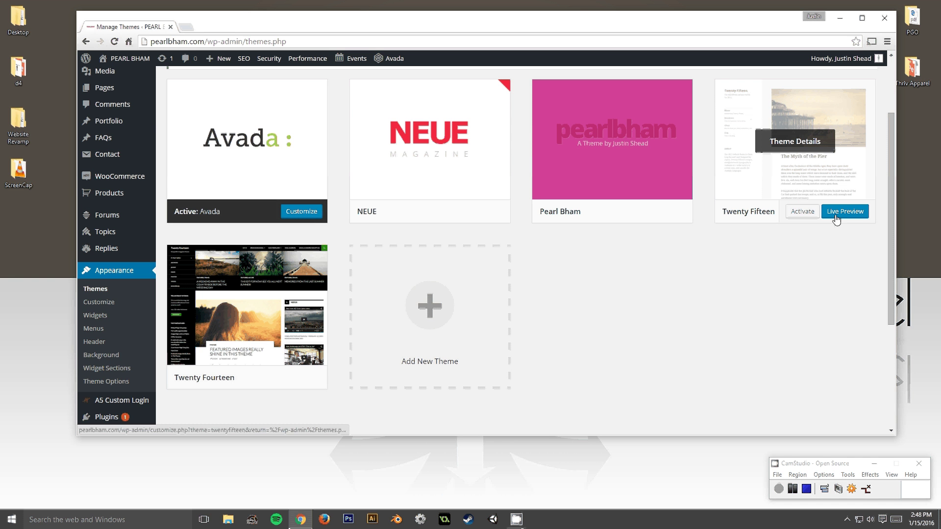
click(803, 212)
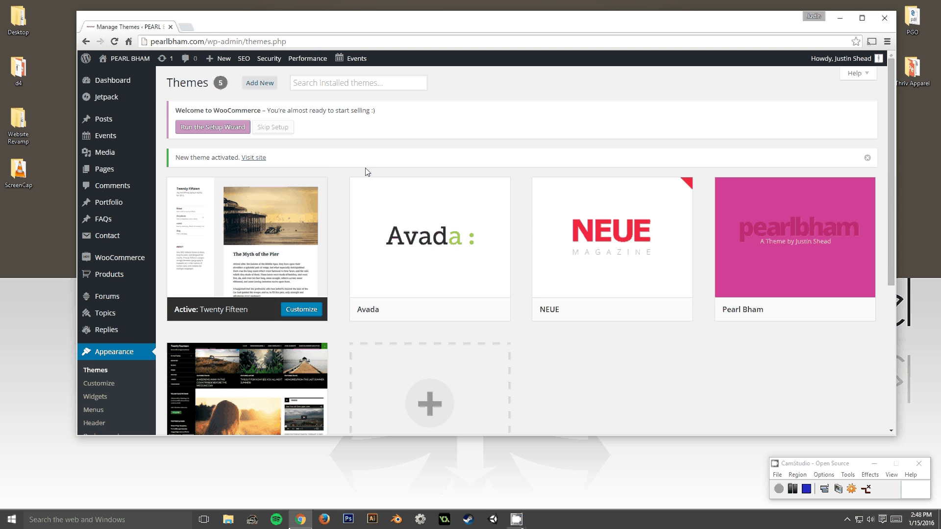
scroll(138, 232, down, 1)
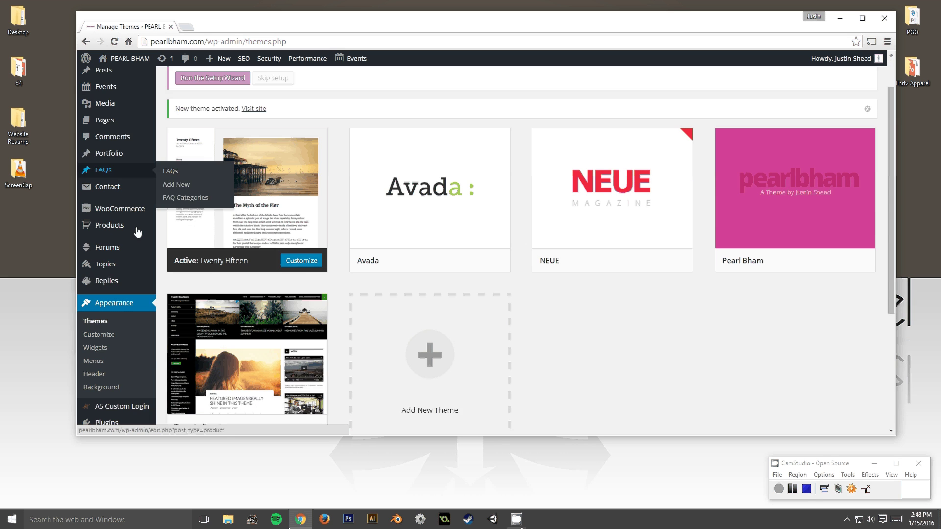
scroll(138, 233, down, 1)
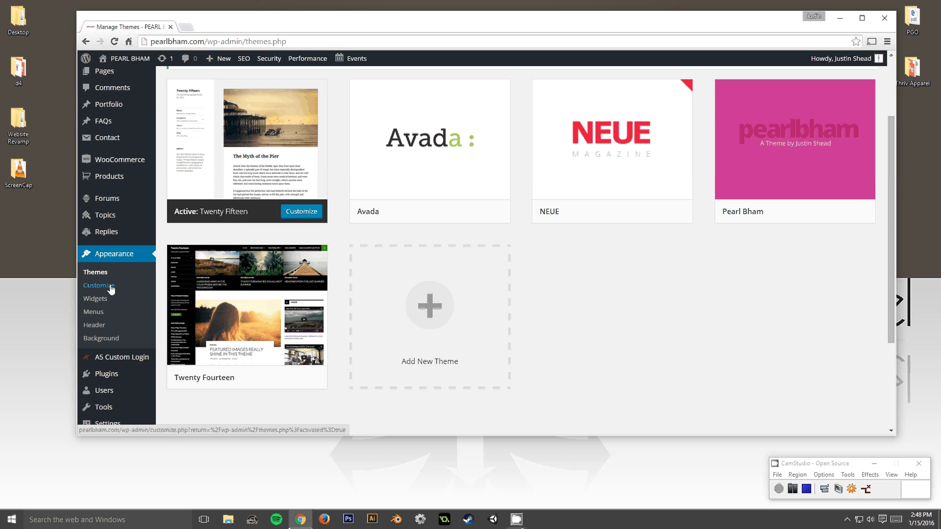
scroll(120, 260, down, 3)
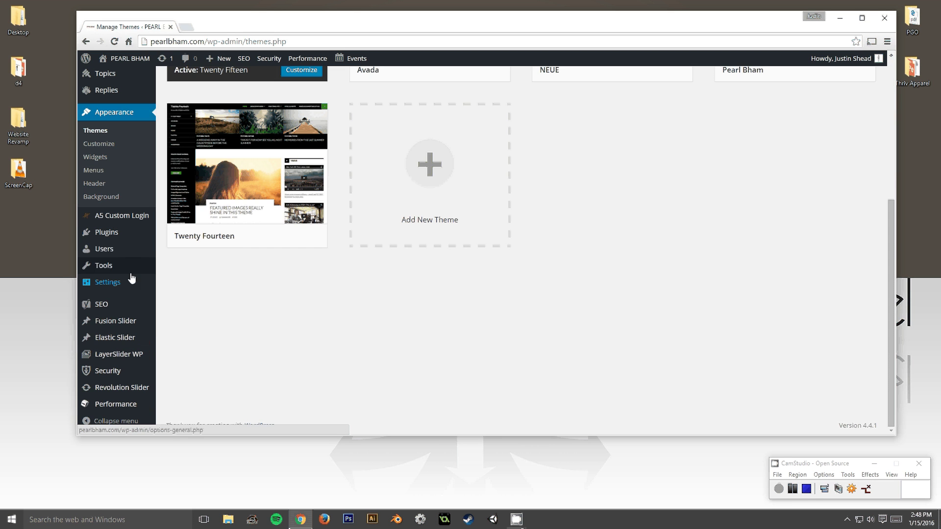
Open Installed Plugins and select every plugin with the select-all checkbox.
click(132, 240)
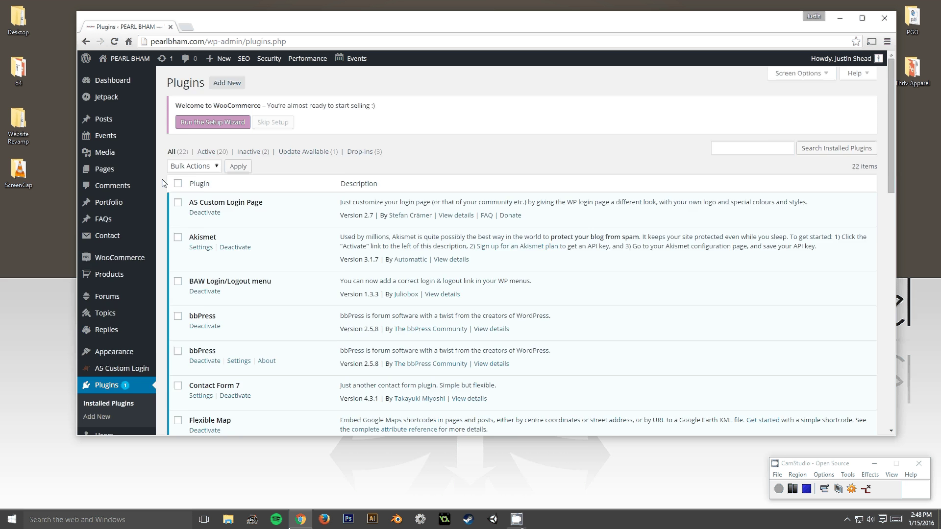
scroll(162, 183, down, 7)
scroll(162, 166, up, 7)
scroll(162, 166, down, 1)
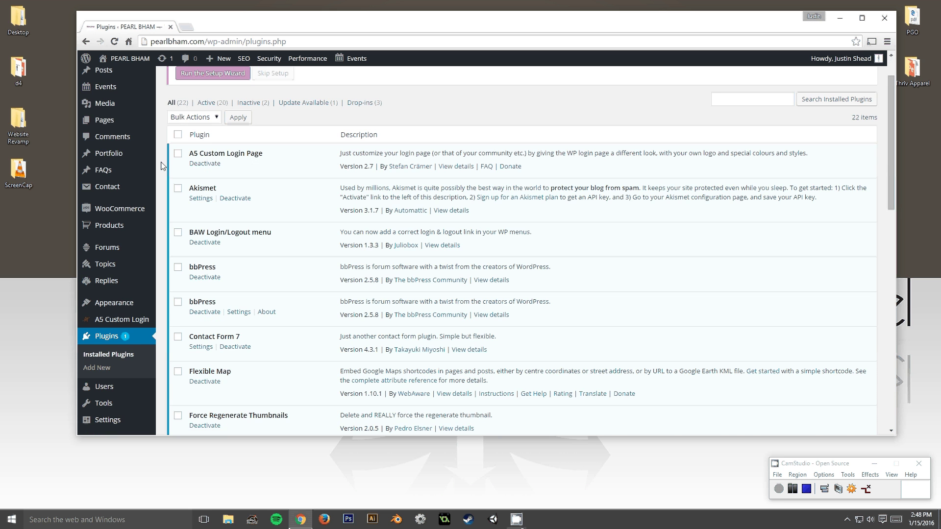
click(177, 135)
scroll(304, 123, down, 1)
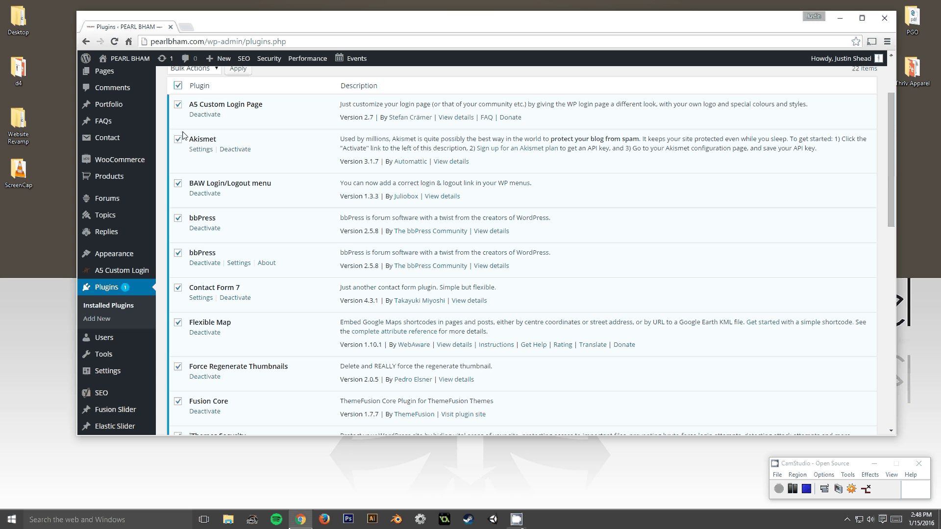
Uncheck A5 Custom Login Page, Akismet and BAW Login/Logout menu.
click(178, 105)
click(178, 140)
scroll(178, 138, down, 1)
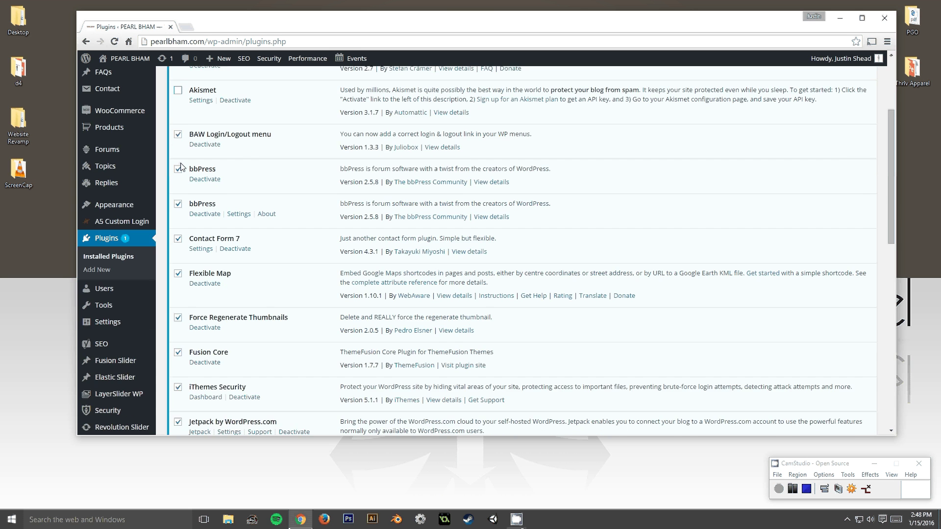
click(178, 135)
scroll(179, 139, down, 1)
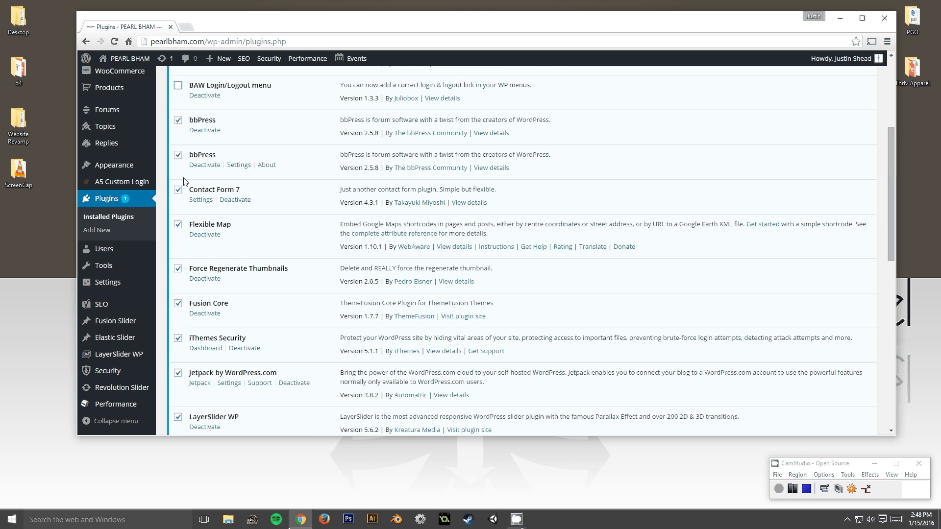
scroll(183, 182, down, 2)
scroll(318, 165, up, 4)
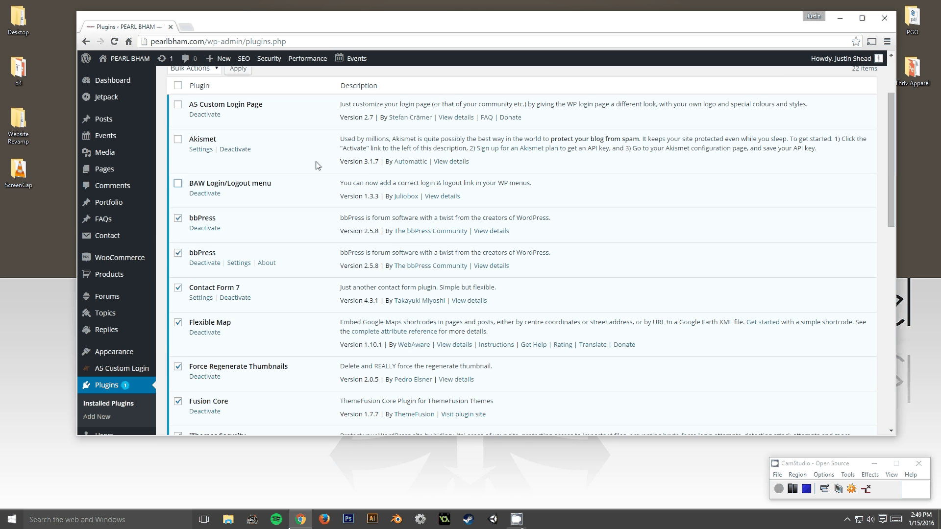
scroll(317, 166, up, 2)
scroll(445, 163, down, 1)
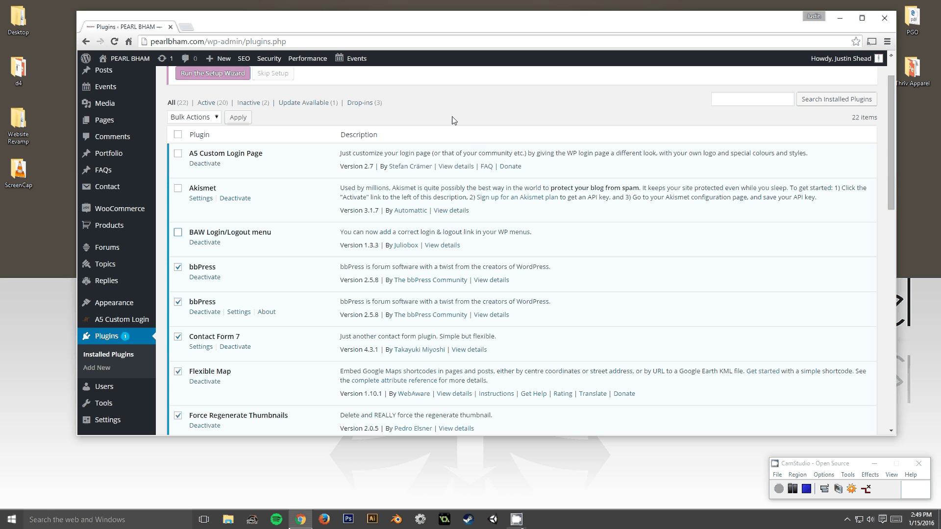
scroll(313, 156, down, 4)
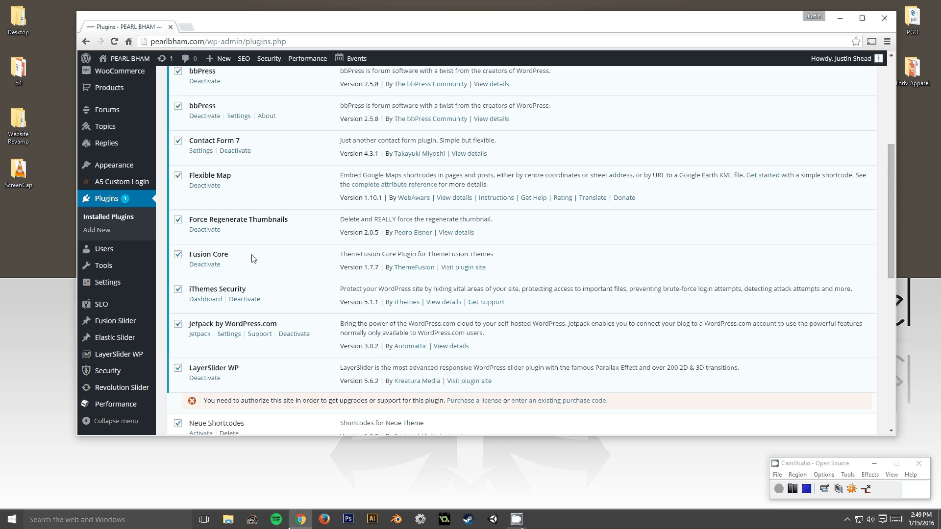
drag(488, 264, 204, 265)
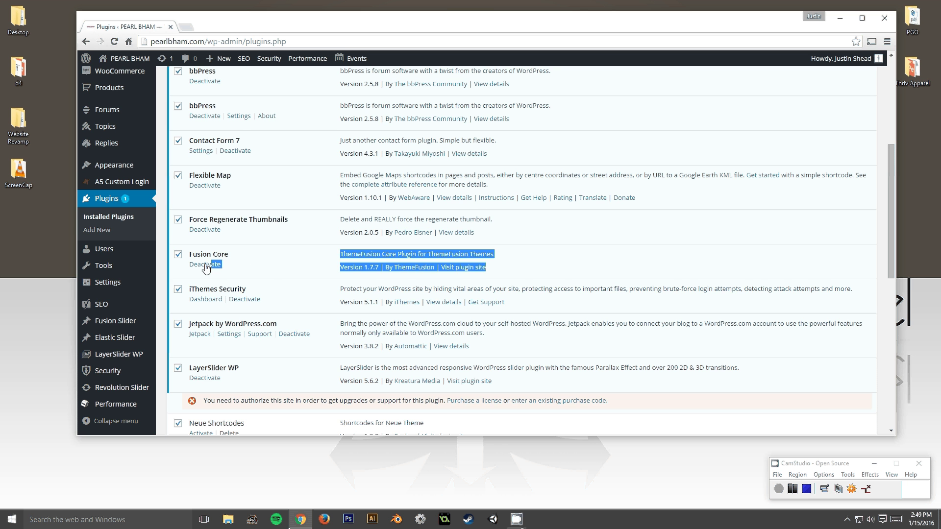
scroll(210, 264, down, 1)
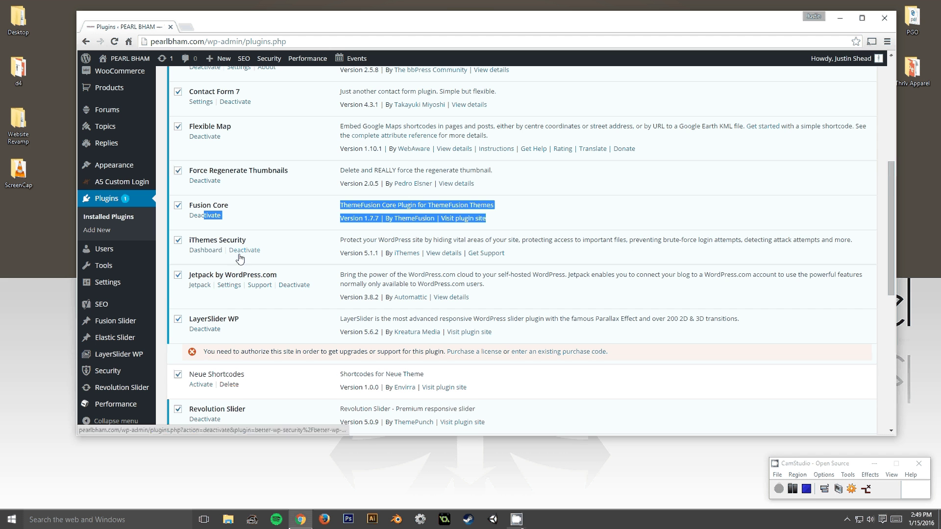
scroll(280, 268, down, 2)
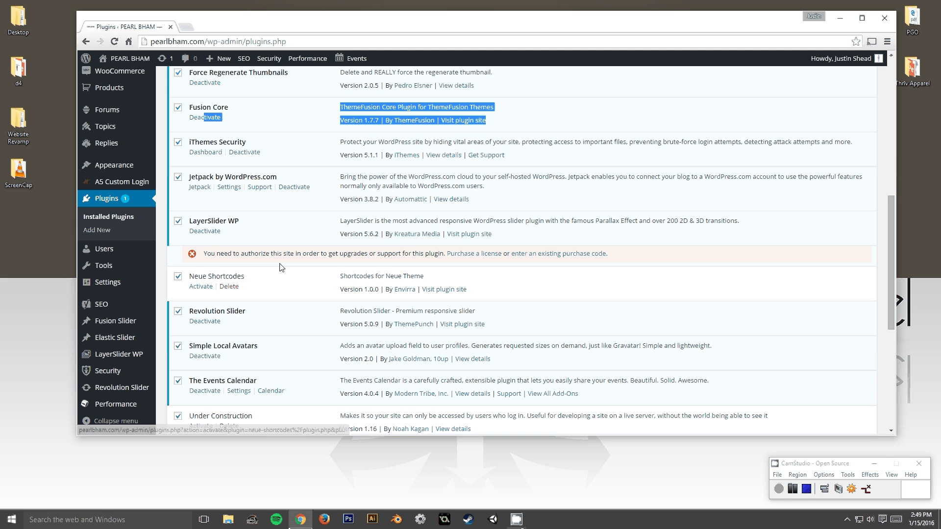
Uncheck Jetpack, iThemes Security and Force Regenerate Thumbnails.
click(178, 177)
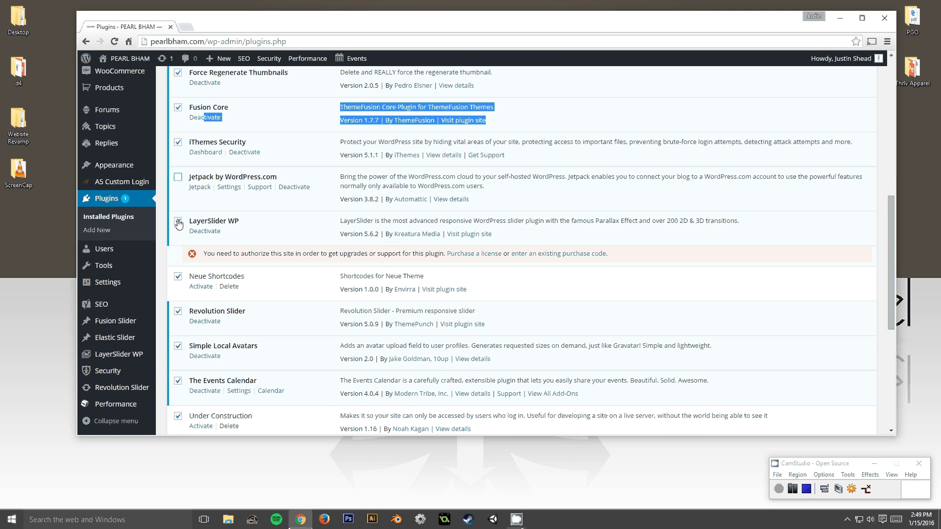
scroll(195, 191, up, 1)
click(178, 191)
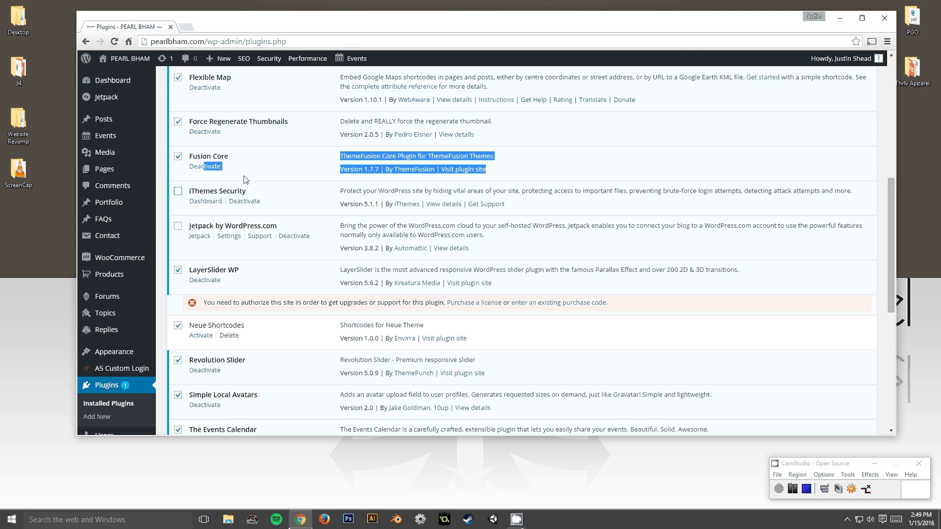
scroll(245, 179, up, 1)
click(178, 170)
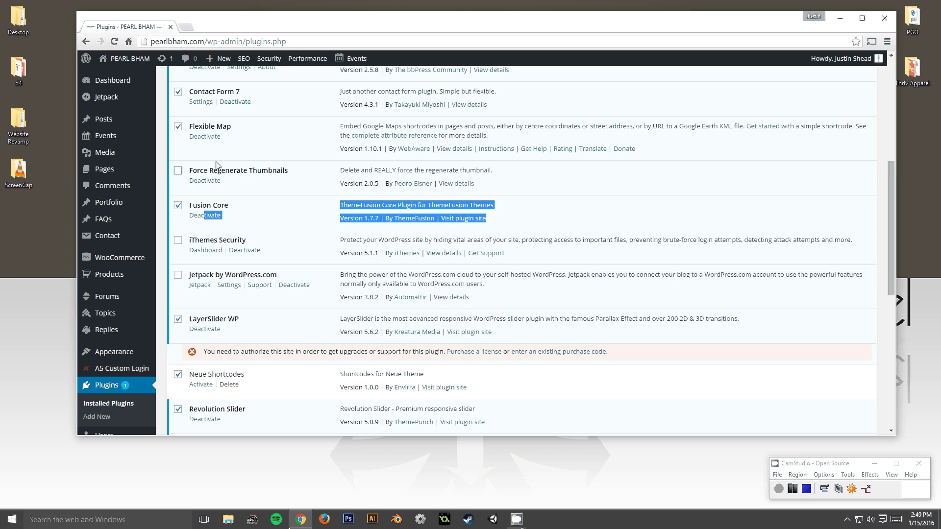
scroll(216, 165, up, 2)
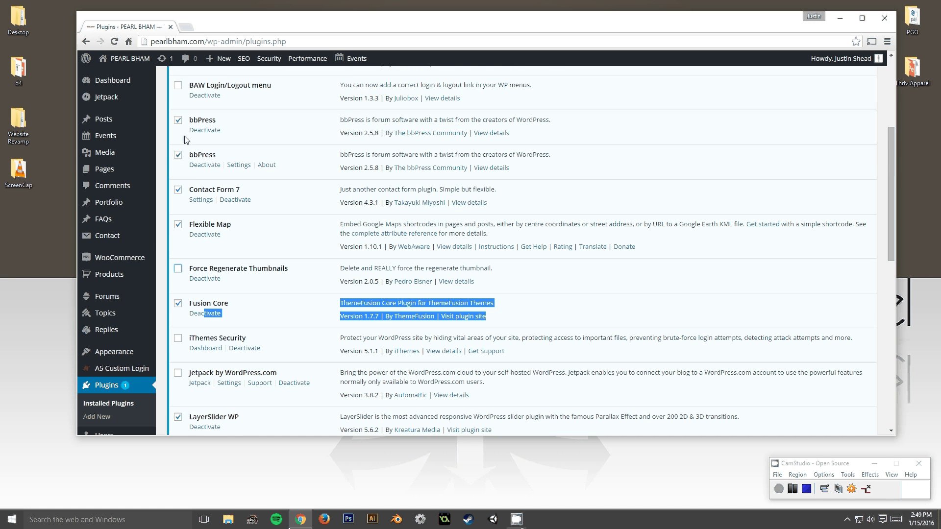
scroll(181, 142, down, 1)
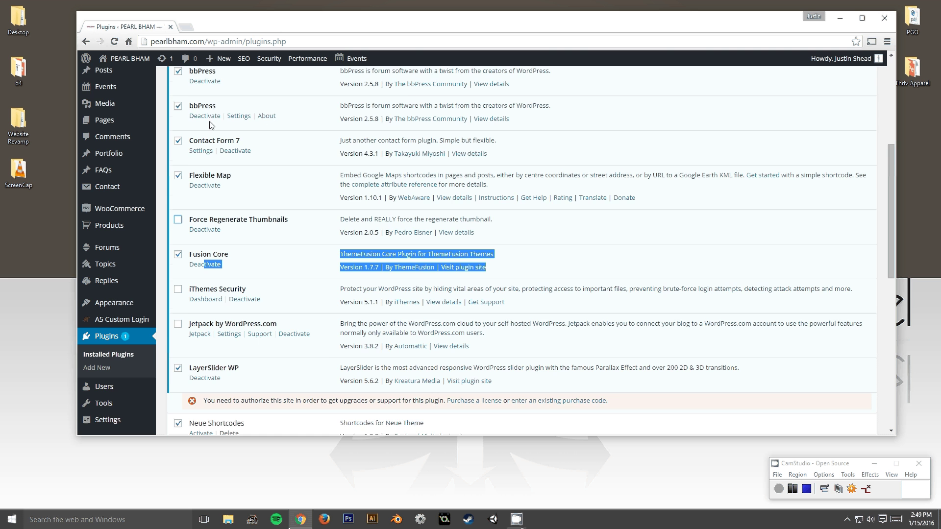
scroll(210, 121, down, 1)
scroll(205, 239, down, 3)
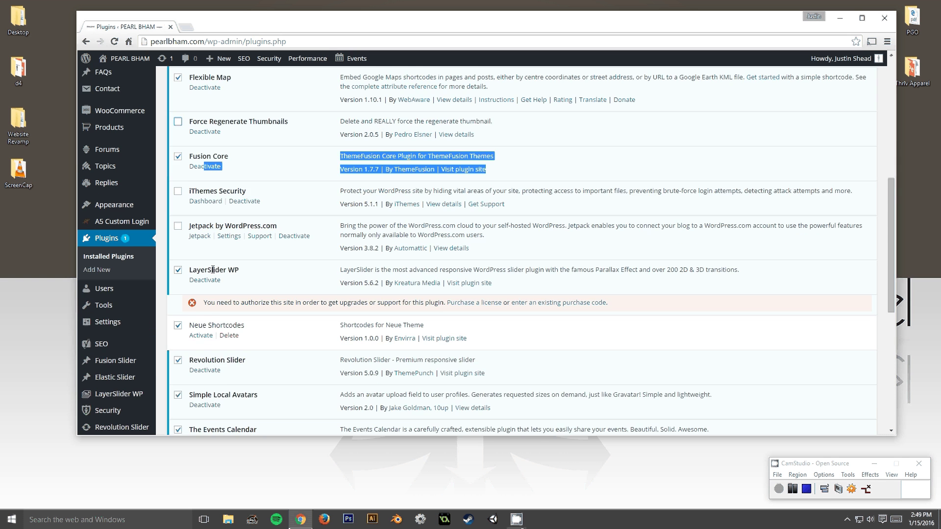
Uncheck Simple Local Avatars, Under Construction and User Role Editor, keeping Neue Shortcodes selected.
click(178, 228)
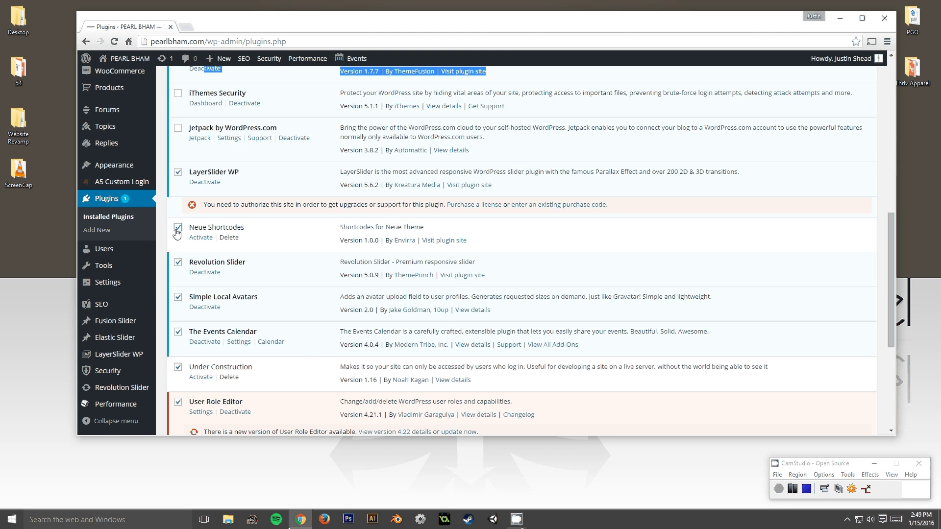
scroll(180, 264, down, 1)
click(178, 180)
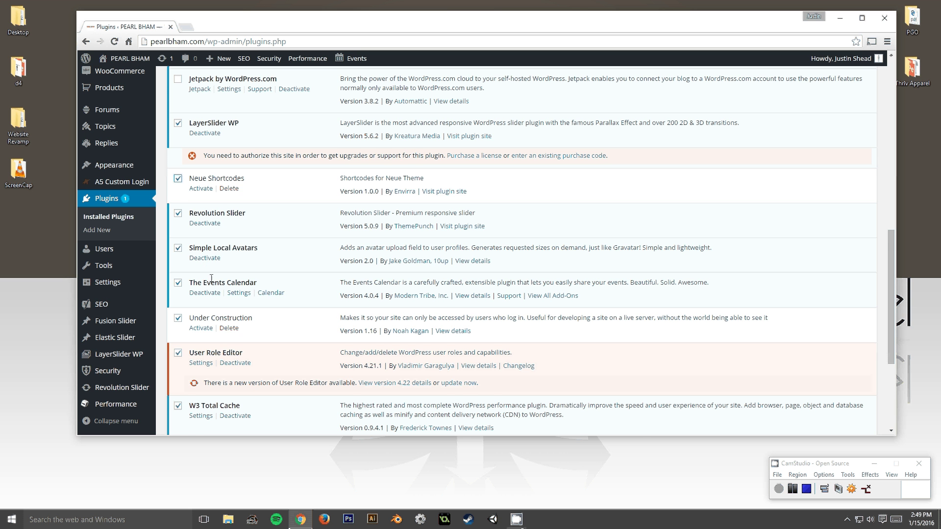
scroll(227, 285, down, 1)
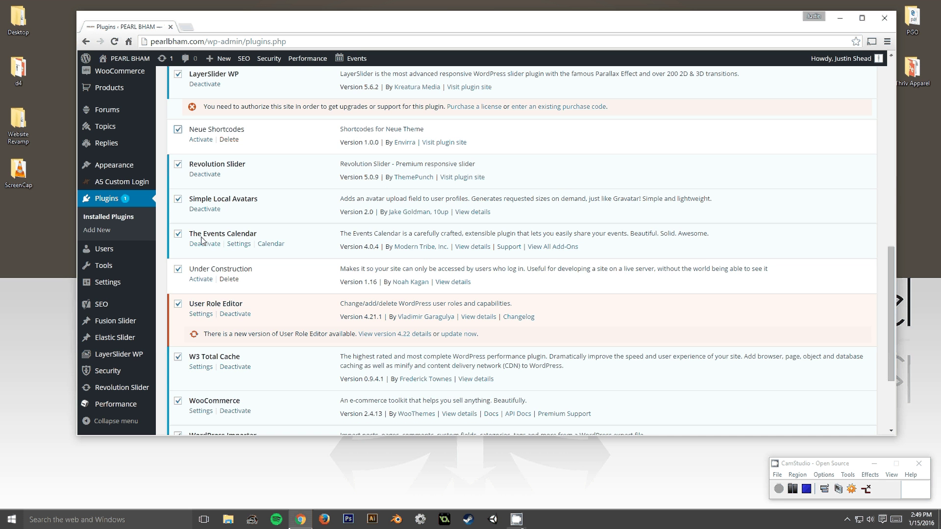
click(178, 199)
scroll(251, 234, down, 1)
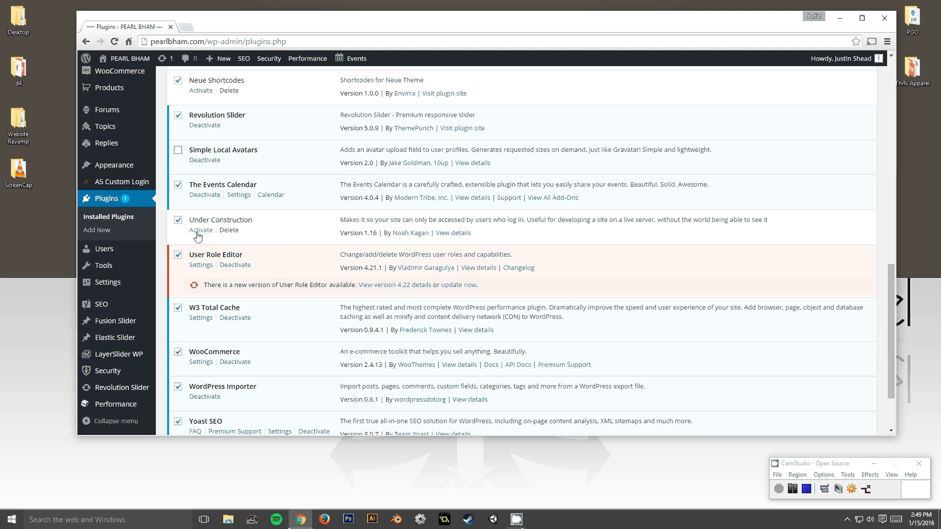
click(179, 221)
scroll(179, 223, down, 1)
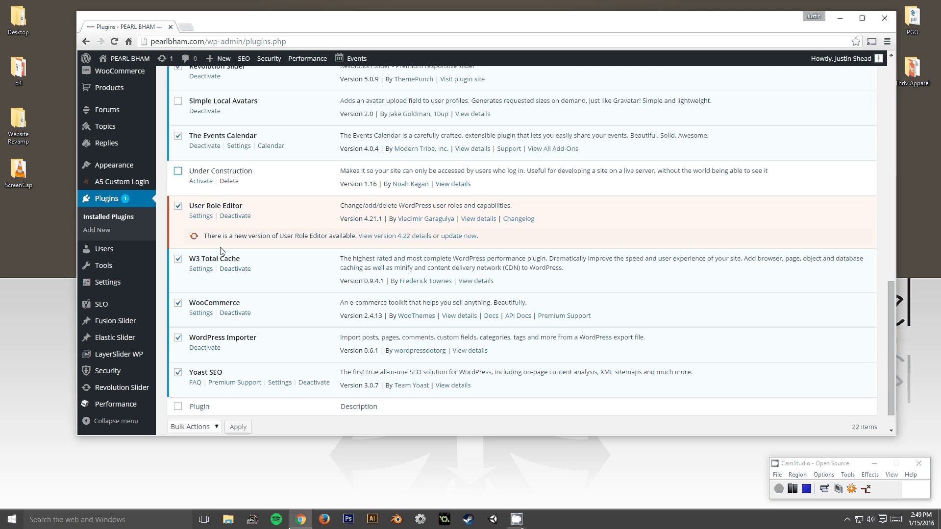
click(177, 207)
scroll(178, 211, down, 1)
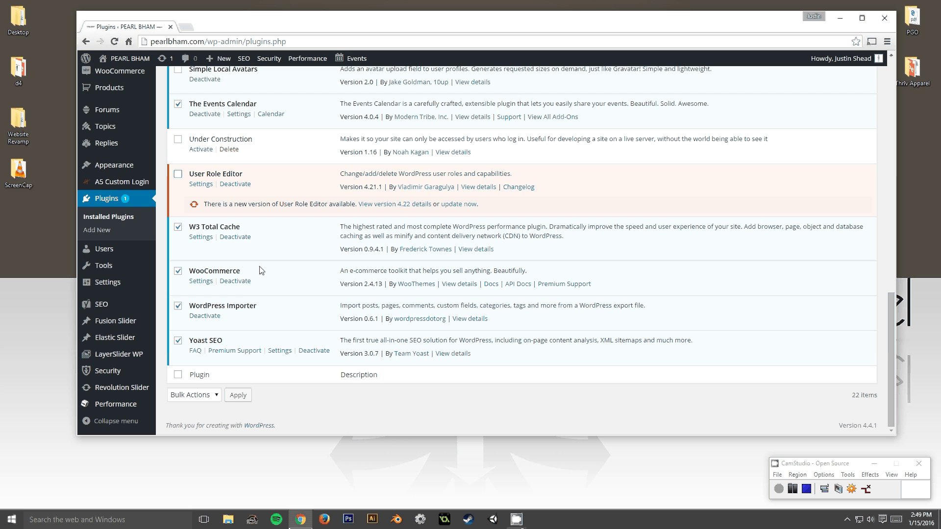
Uncheck W3 Total Cache and WooCommerce, leave WordPress Importer selected, and open Bulk Actions.
click(178, 227)
click(178, 271)
click(177, 306)
click(205, 395)
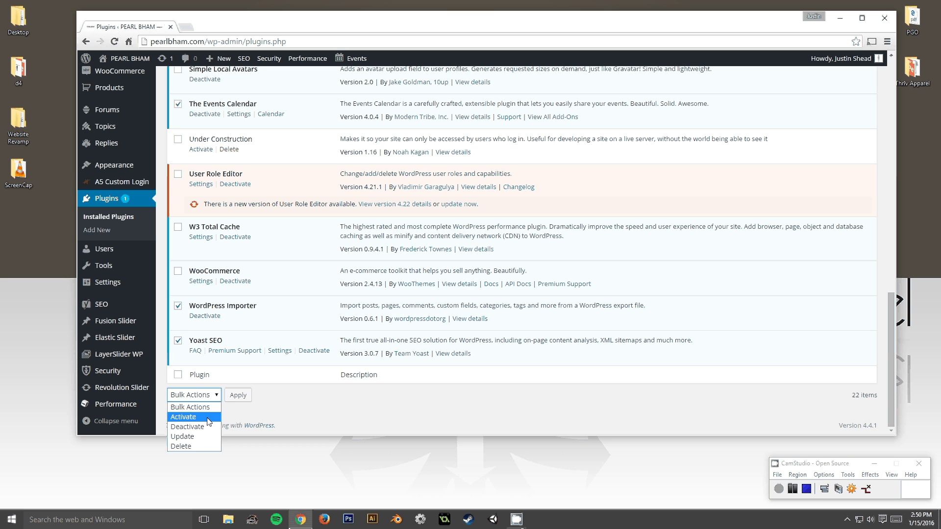
Bulk-deactivate the selected plugins, then empty the W3 Total Cache page cache.
click(191, 426)
click(238, 395)
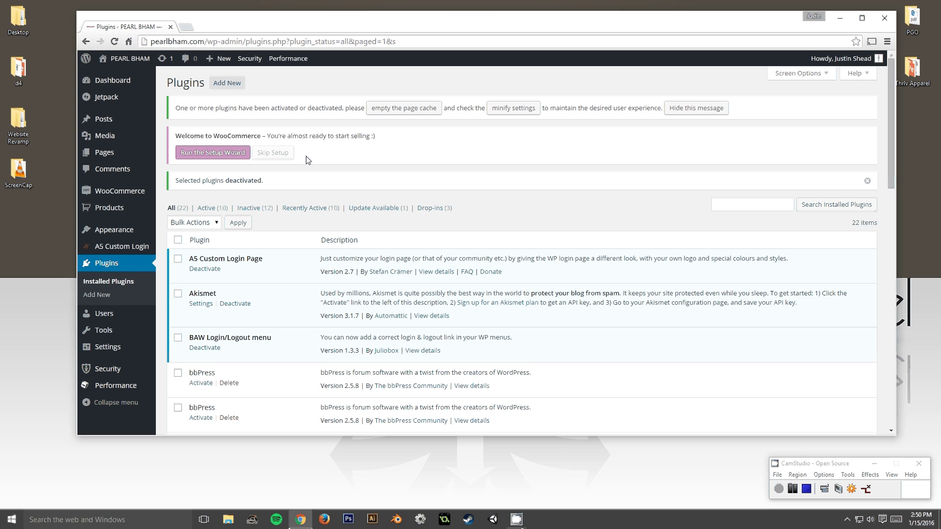
click(395, 107)
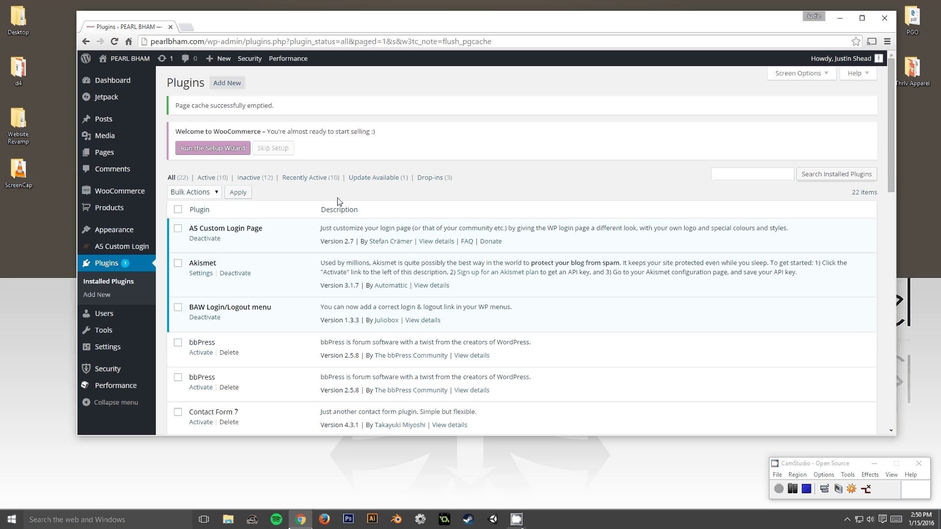
scroll(311, 204, down, 3)
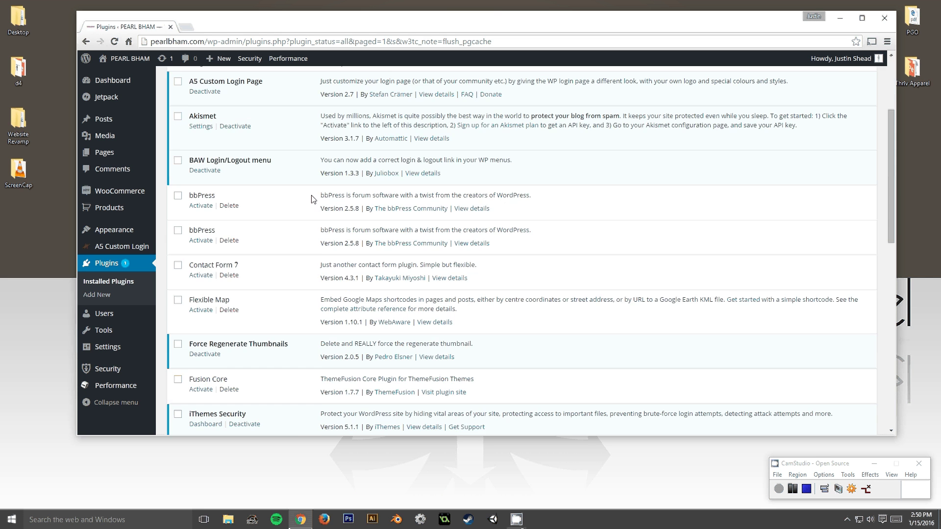
scroll(311, 200, up, 3)
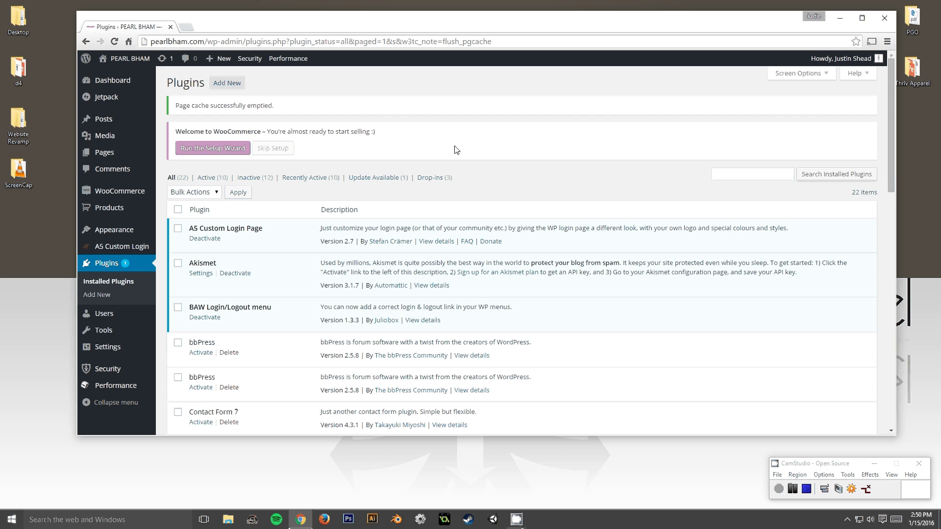
scroll(456, 149, down, 1)
scroll(456, 150, down, 7)
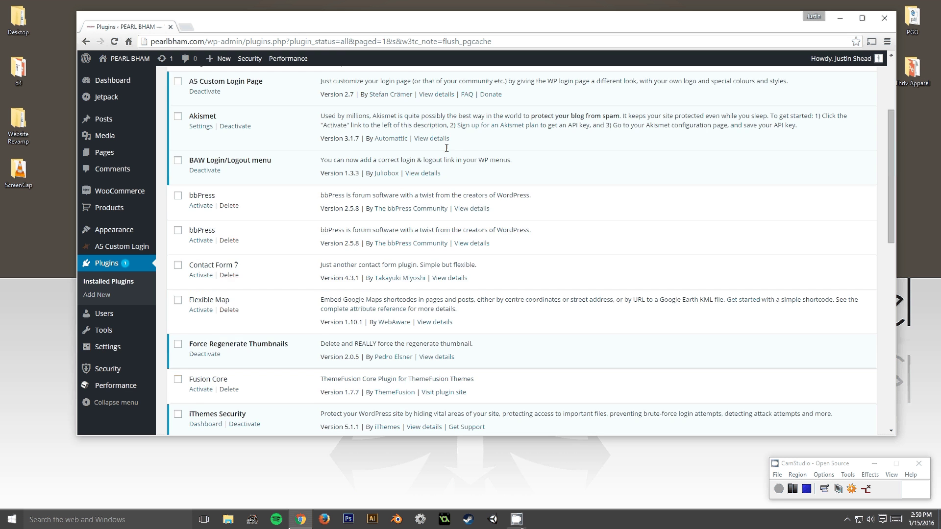
scroll(447, 148, down, 4)
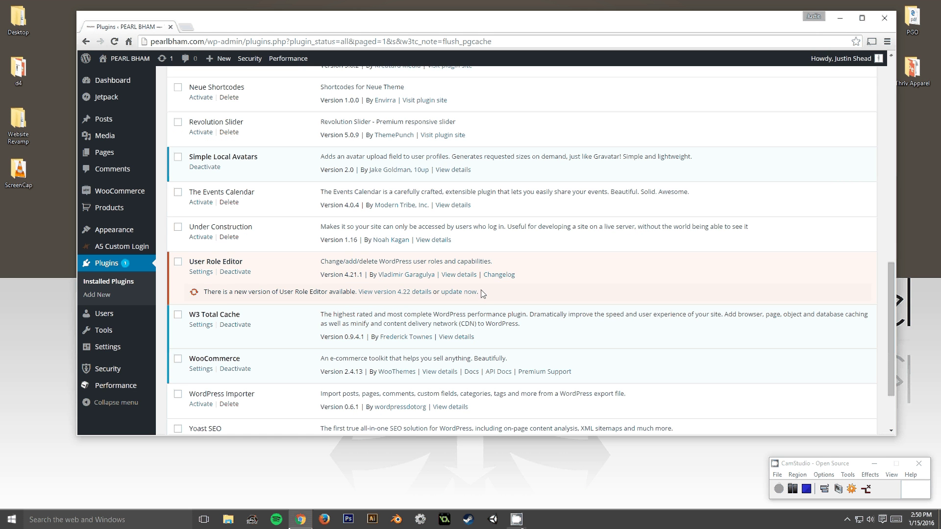
Update User Role Editor to 4.22 and reload the Installed Plugins page.
click(468, 292)
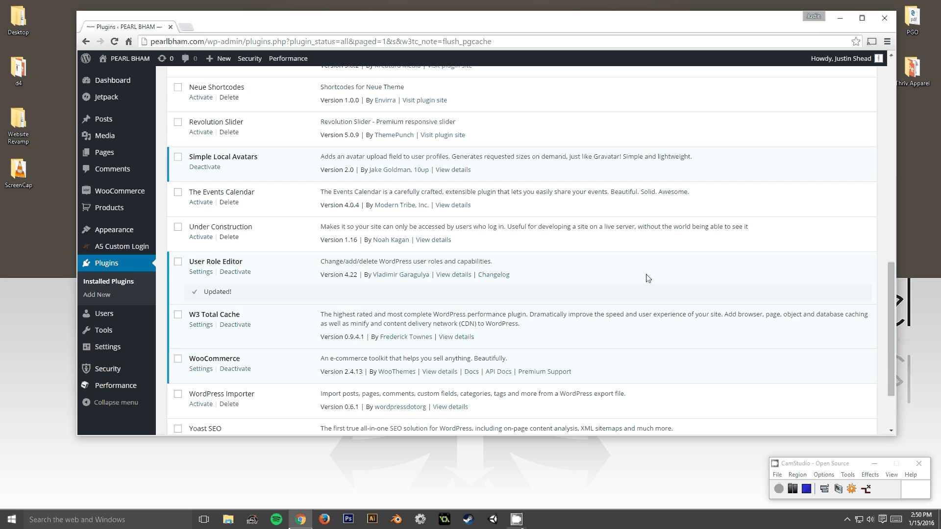
click(235, 272)
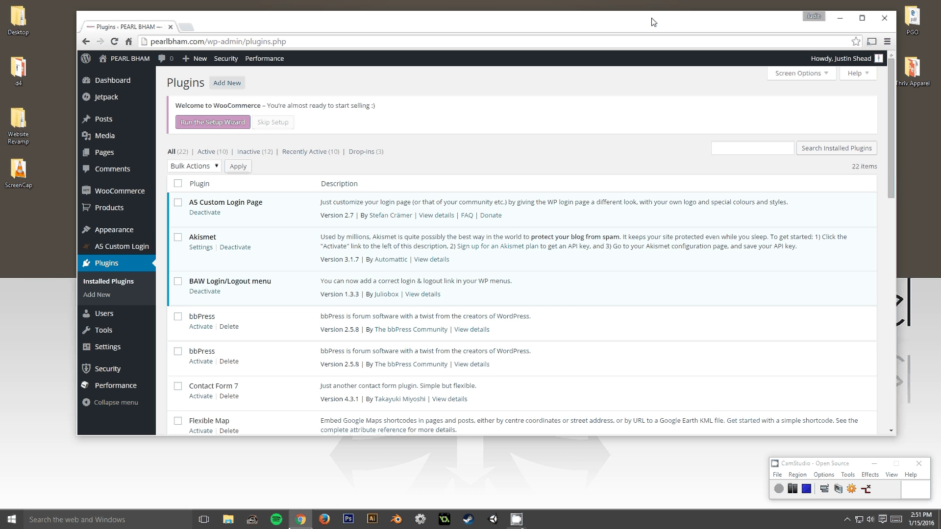
drag(652, 18, 670, 25)
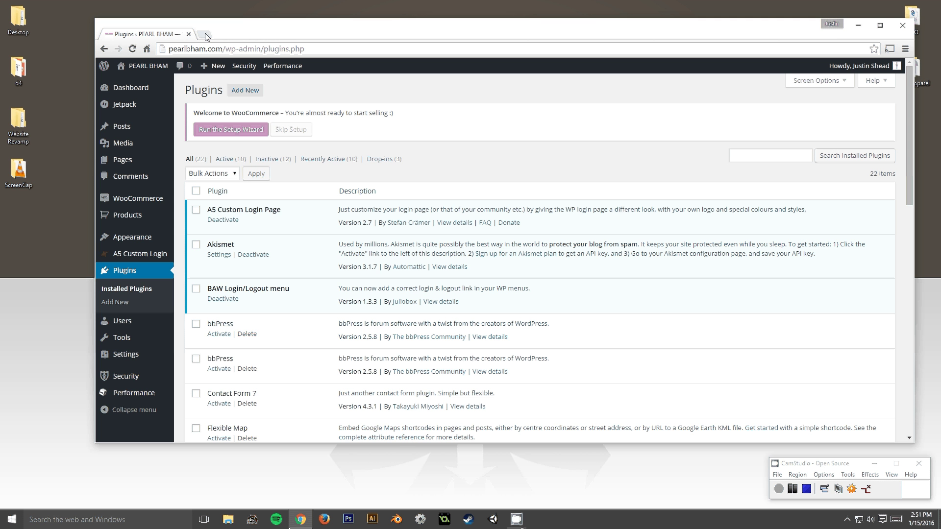
Launch FileZilla from the Start menu search and position its window.
key(super)
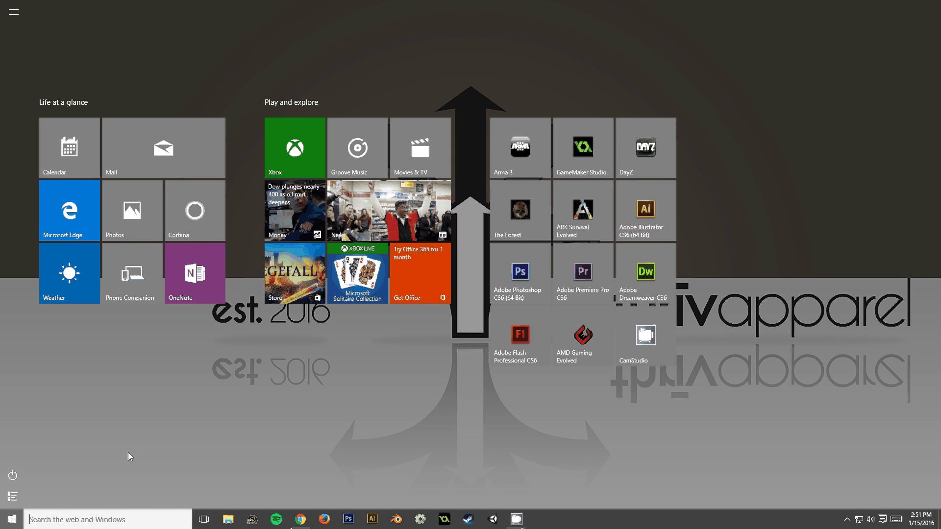
text(file)
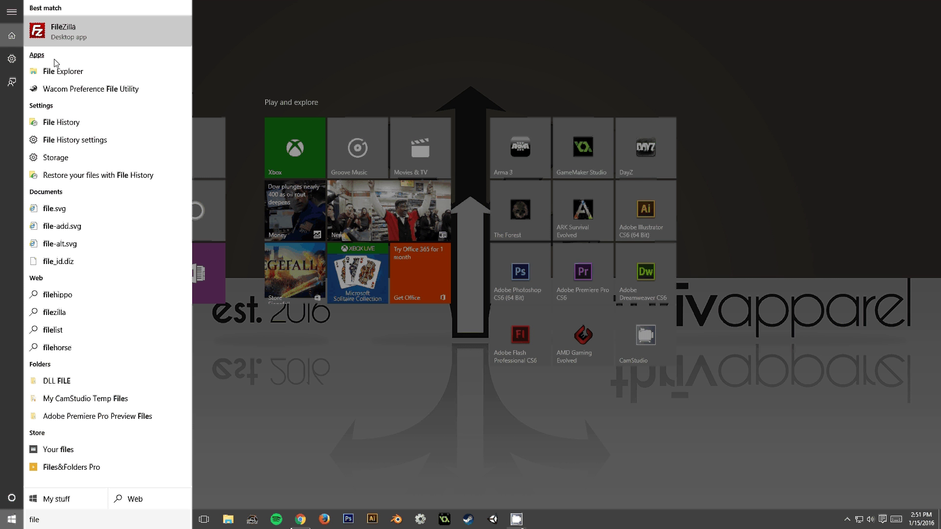
click(64, 32)
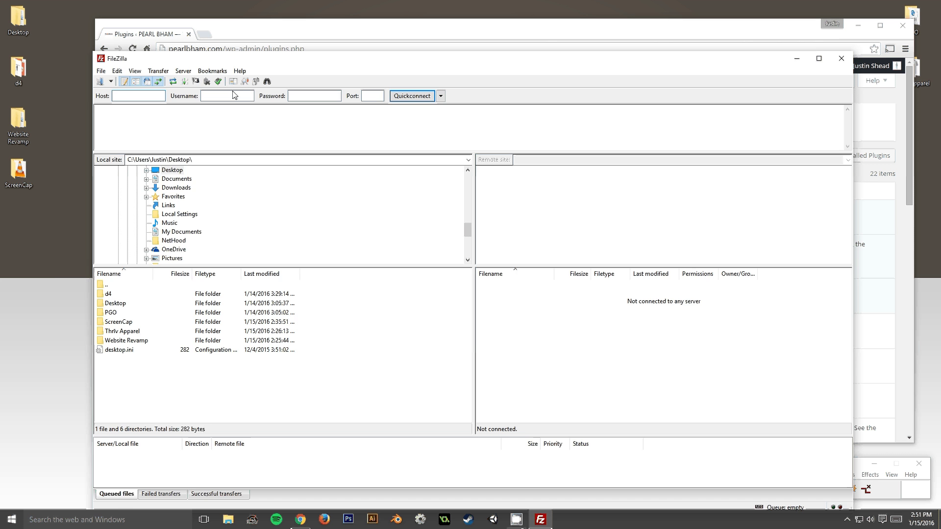
drag(299, 63, 266, 122)
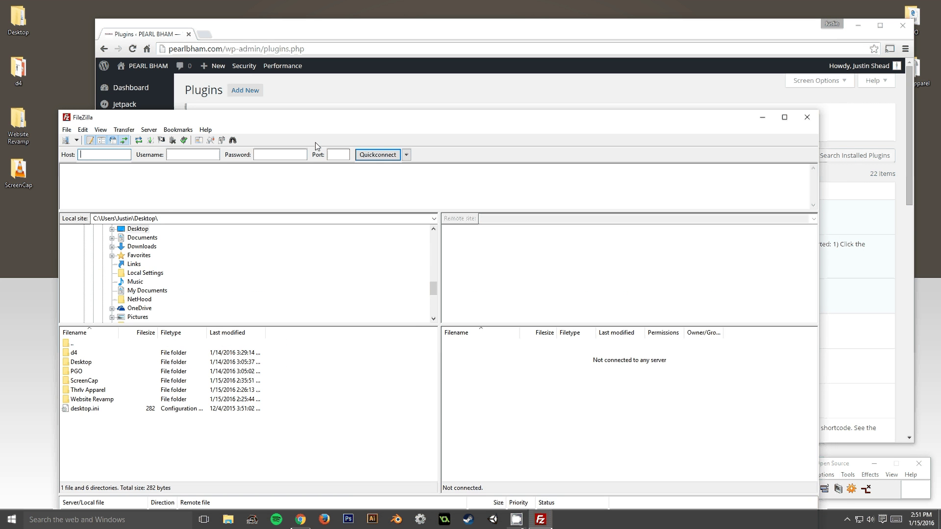
drag(328, 118, 307, 141)
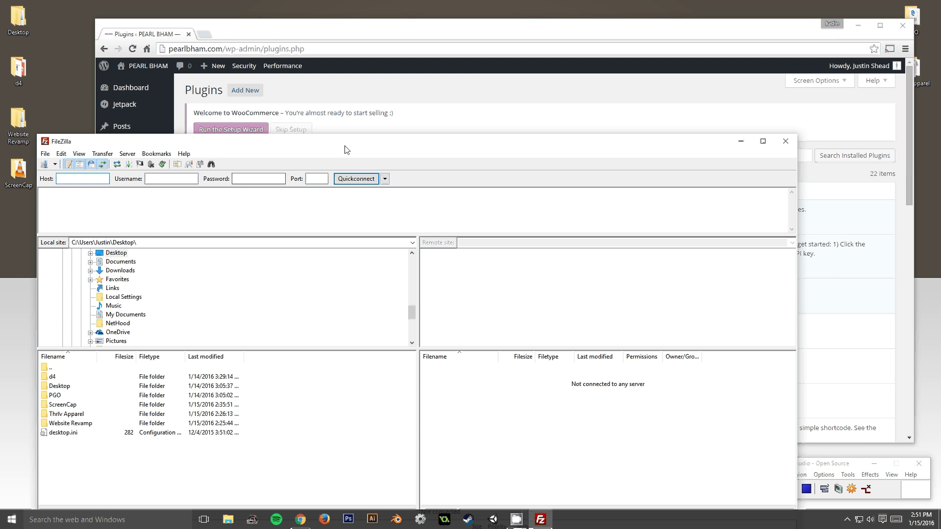
drag(346, 147, 291, 203)
drag(501, 202, 621, 40)
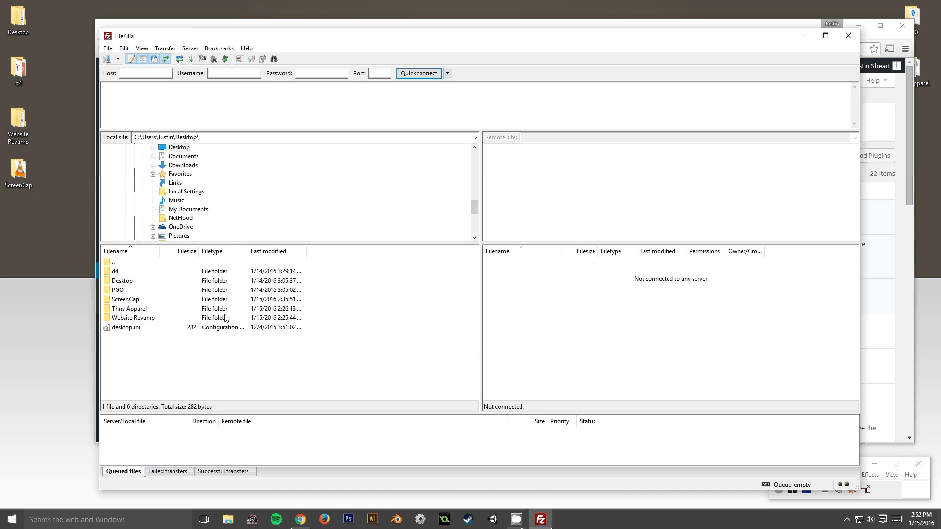
Select and then deselect the local Desktop files, and close FileZilla.
drag(169, 348, 133, 263)
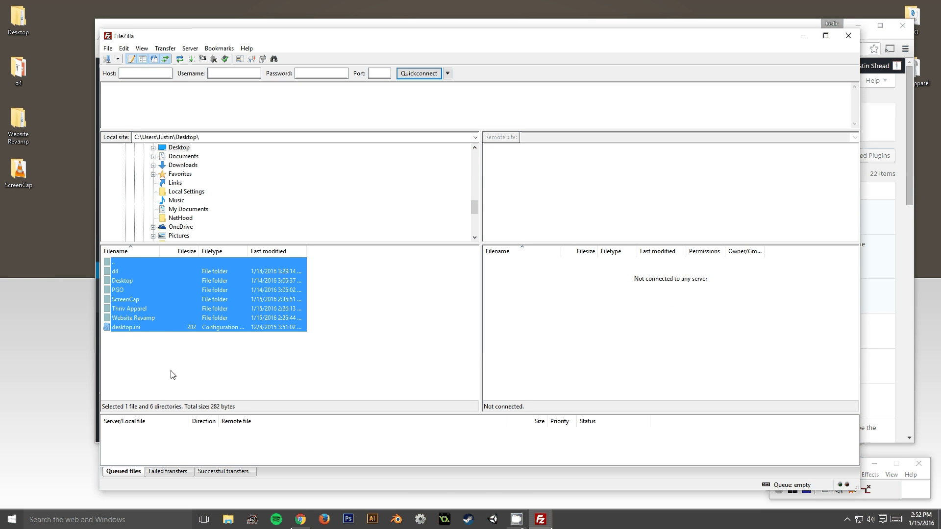
click(173, 375)
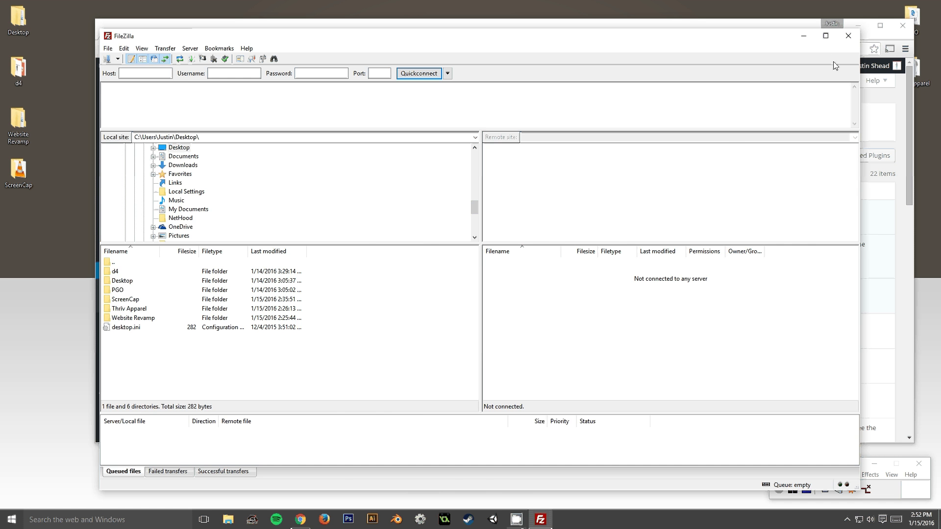
click(846, 39)
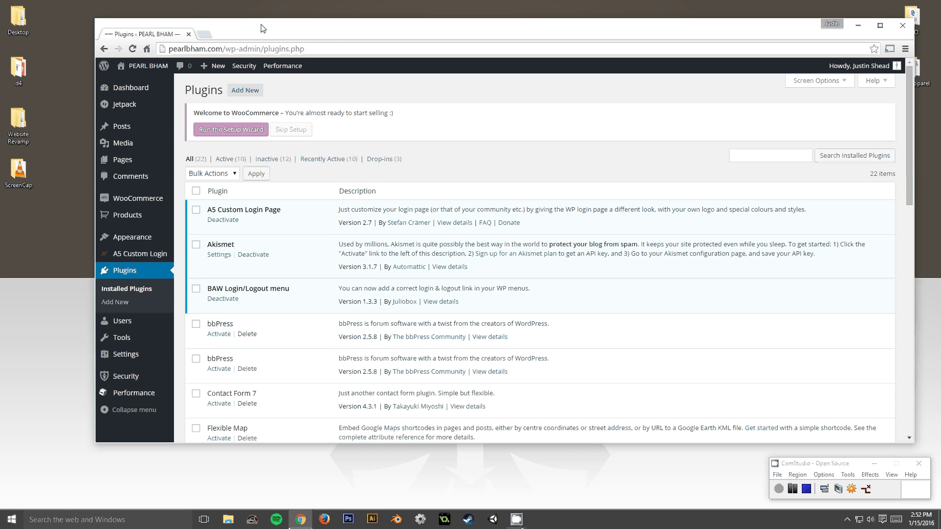
Go to Appearance > Themes > Add New Theme and show the Upload Theme form.
drag(261, 28, 256, 25)
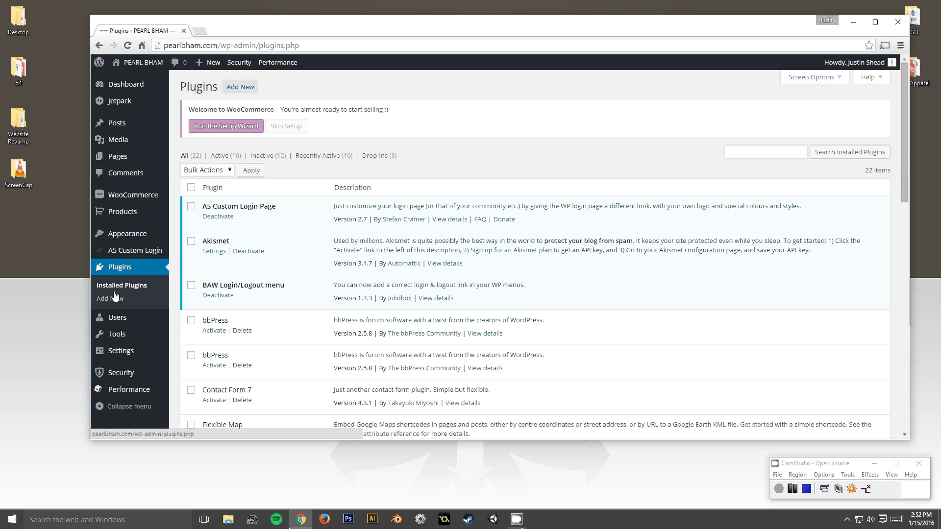
mouse_move(149, 239)
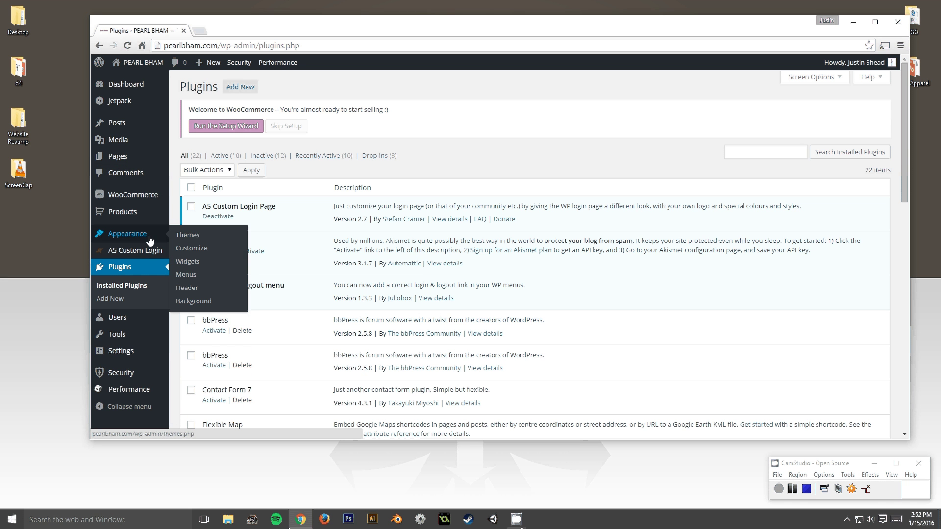
click(188, 236)
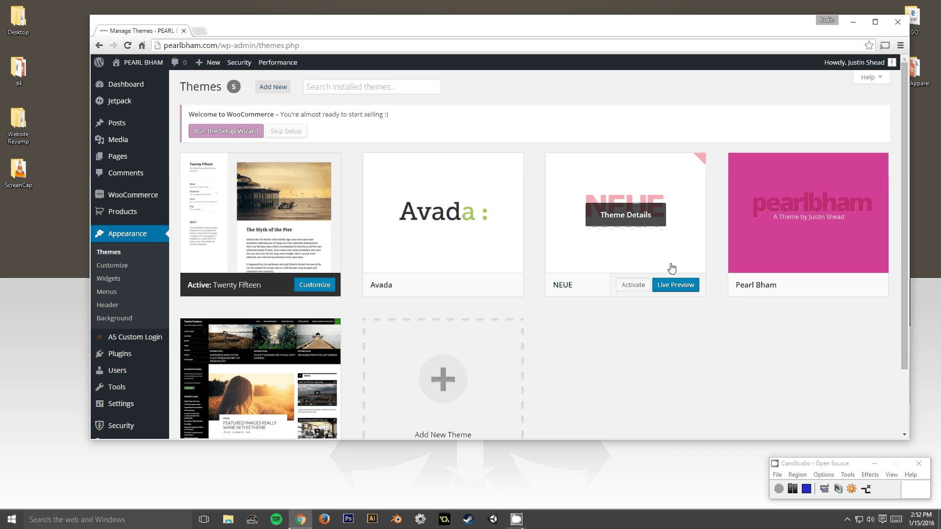
scroll(671, 267, down, 3)
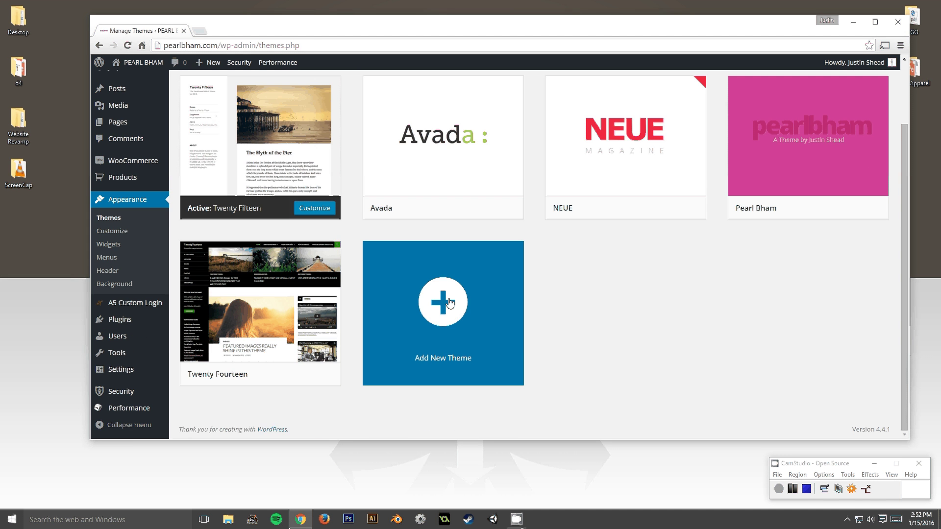
click(450, 303)
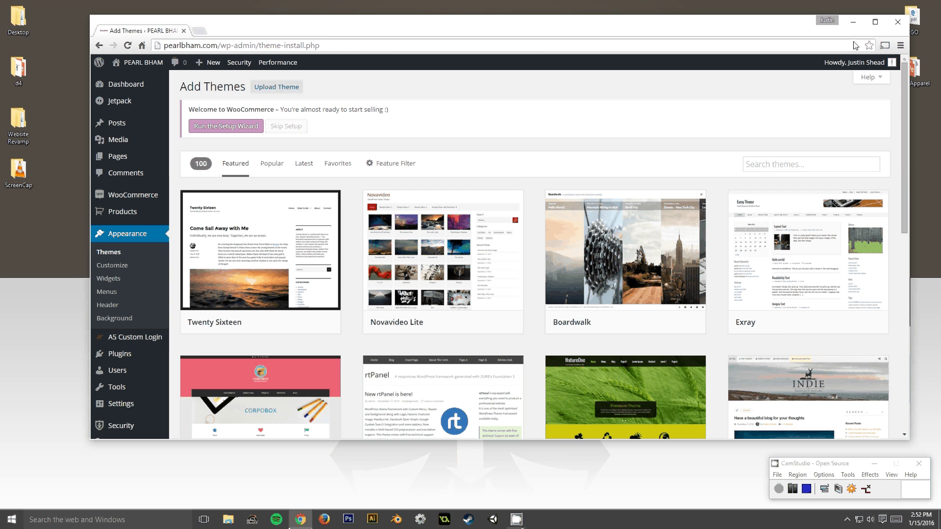
click(276, 87)
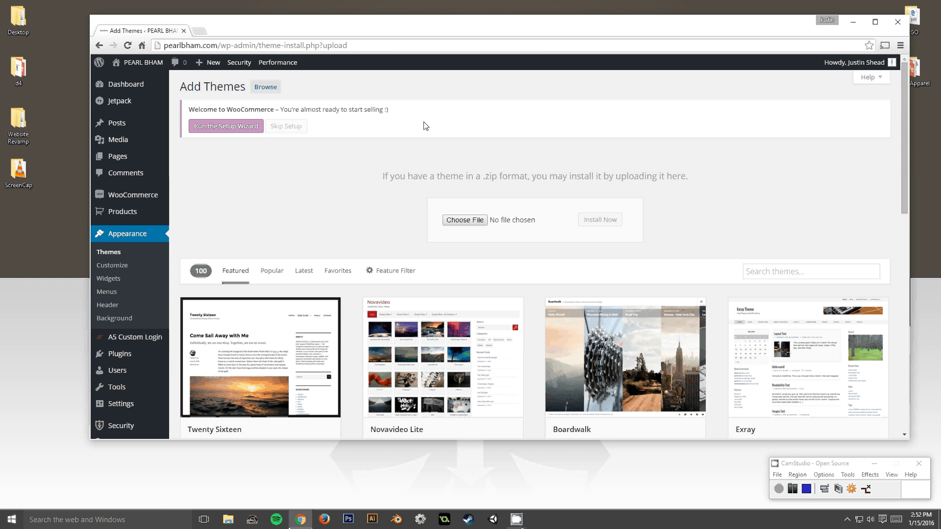
Open the Website Revamp folder and select the themeforest Almond theme ZIP.
double_click(24, 117)
drag(300, 73, 275, 149)
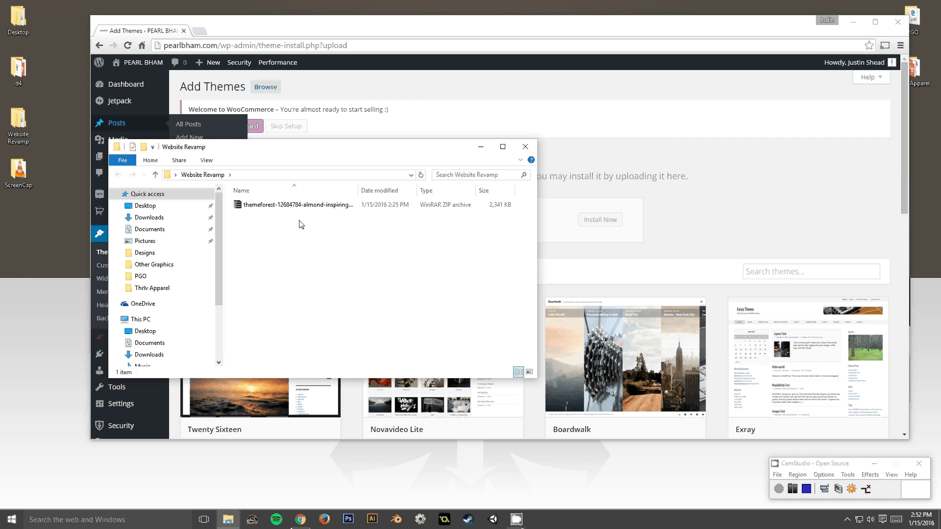
click(294, 204)
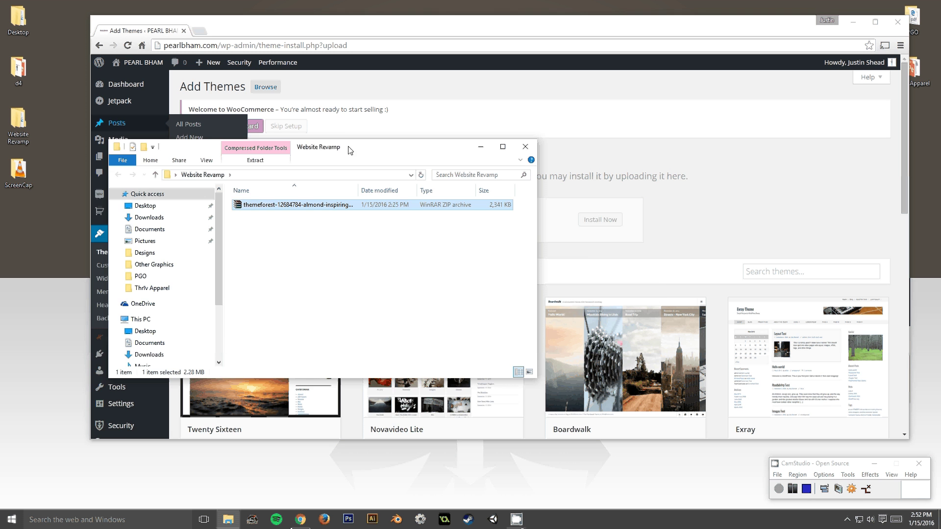
drag(359, 155, 276, 184)
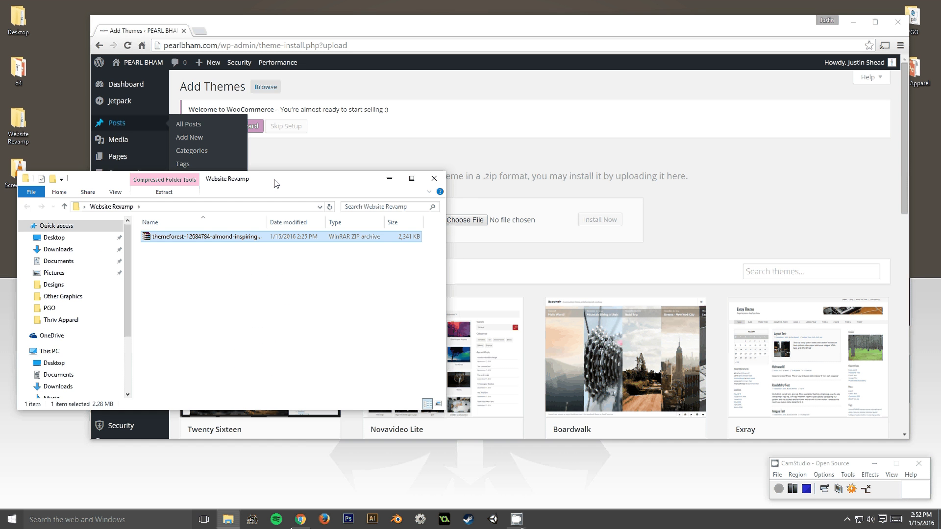
drag(275, 184, 294, 190)
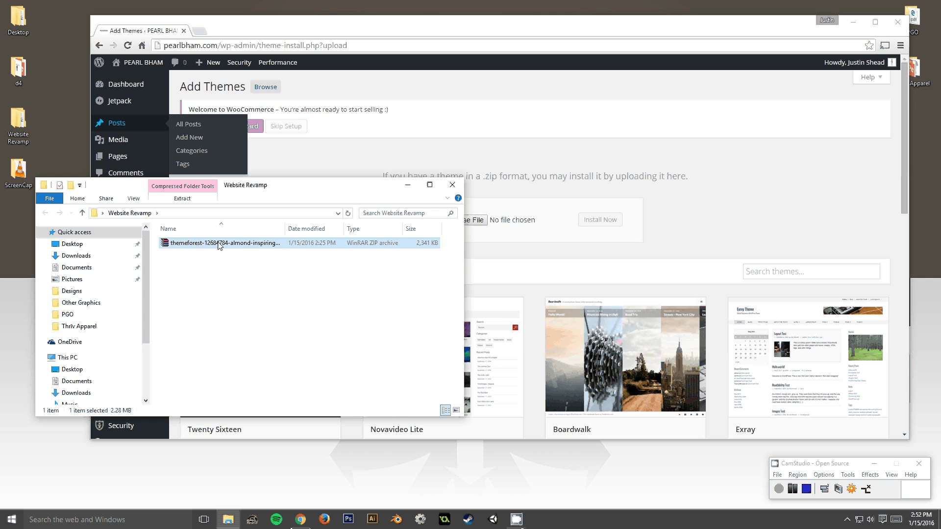
drag(219, 246, 177, 243)
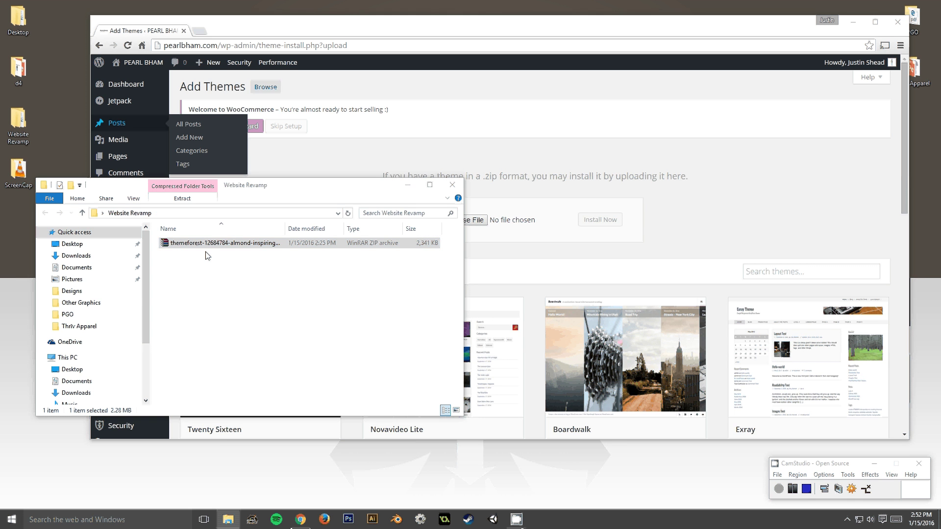
Extract zk_almond_1.2.zip from the zooka_almond folder into Website Revamp and close WinRAR.
click(310, 182)
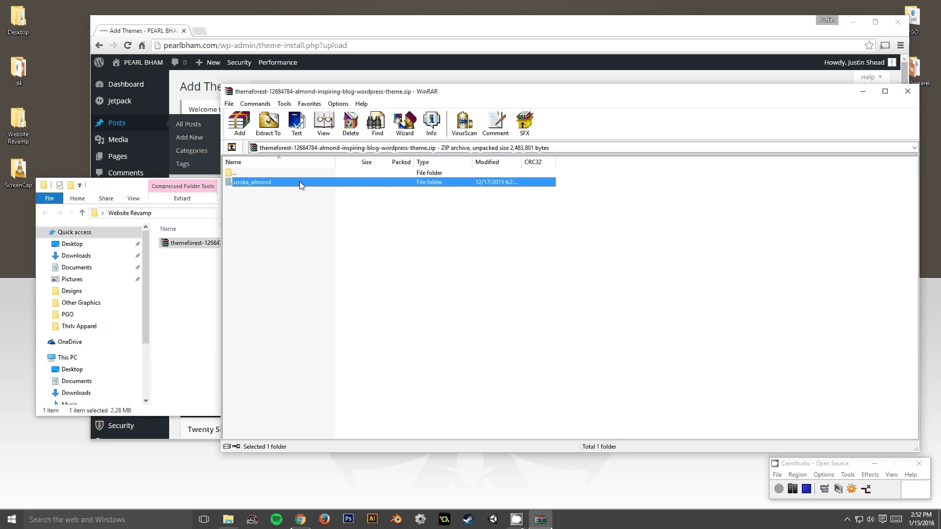
double_click(300, 183)
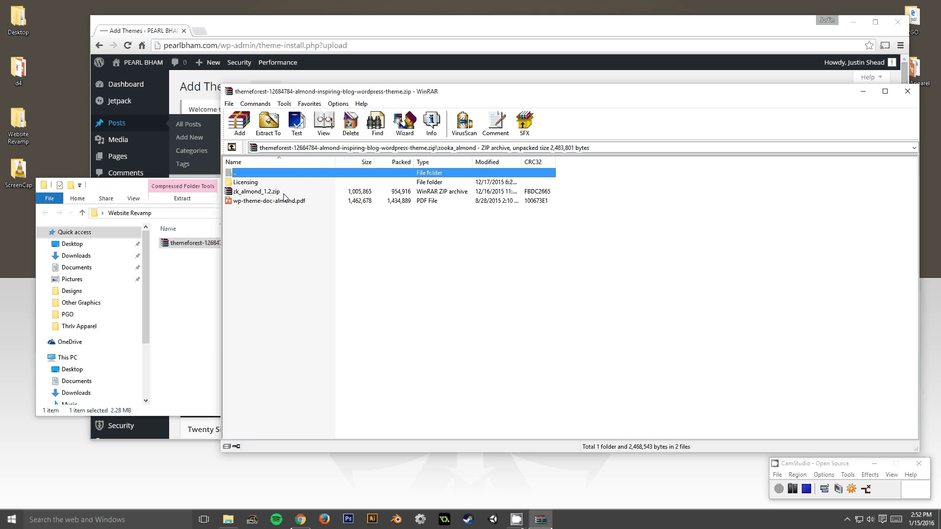
drag(284, 194, 185, 292)
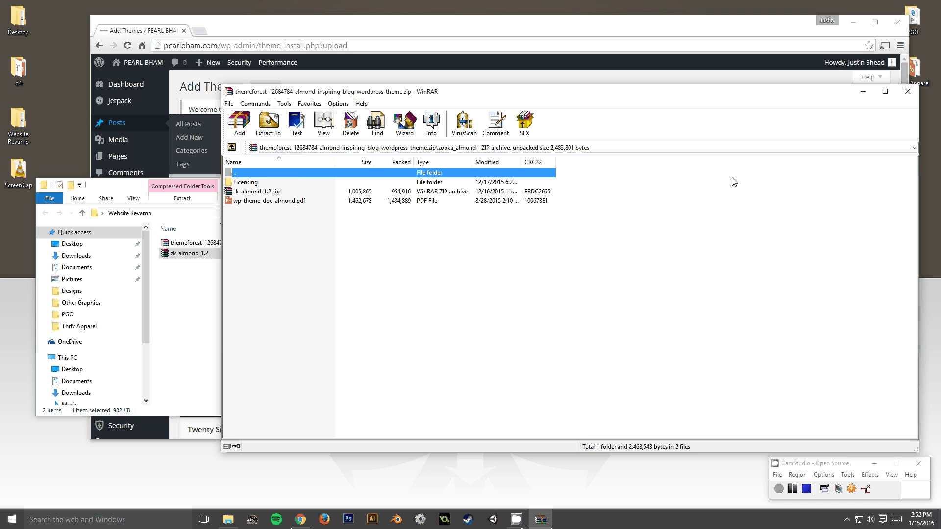
click(907, 91)
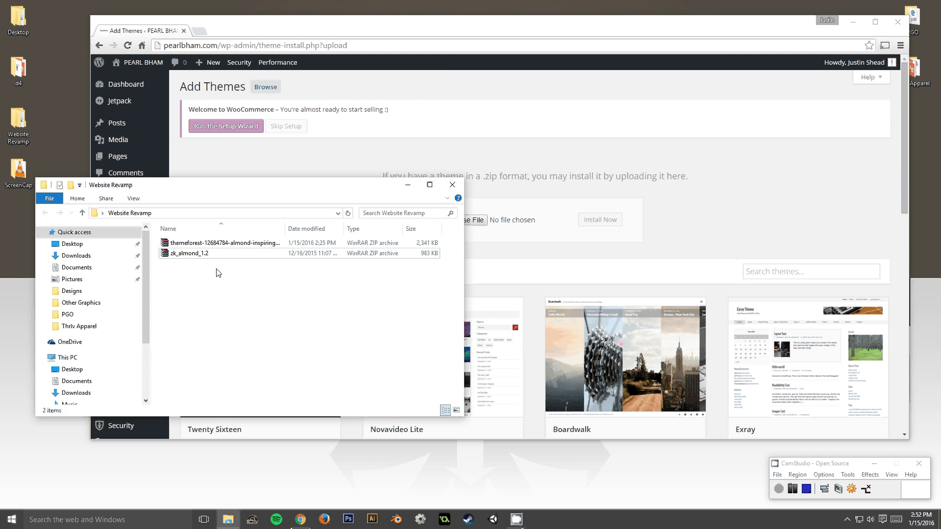
Select the extracted zk_almond_1.2 file and move the Website Revamp window to the top-left.
click(225, 243)
click(189, 251)
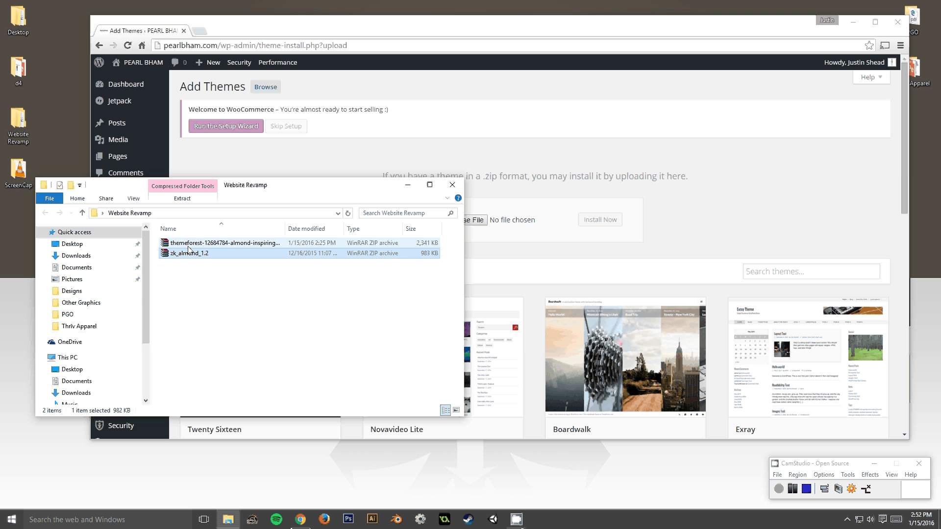
drag(301, 189, 246, 148)
Upload zk_almond_1.2.zip in the theme upload form and install it.
drag(165, 205, 543, 221)
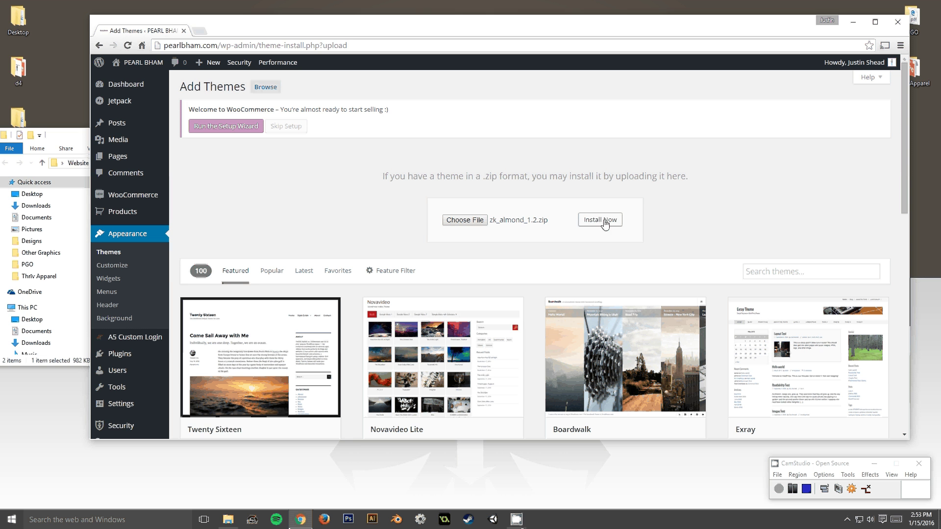
click(606, 223)
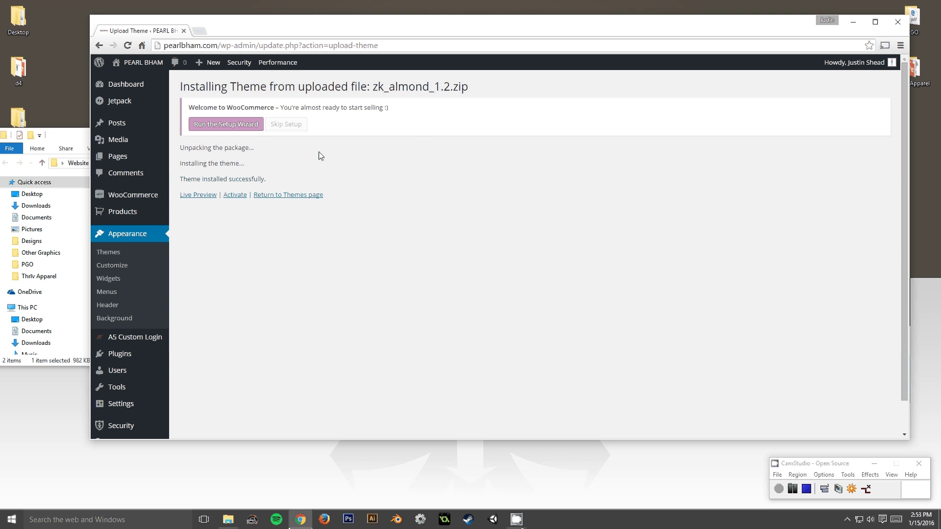
click(81, 136)
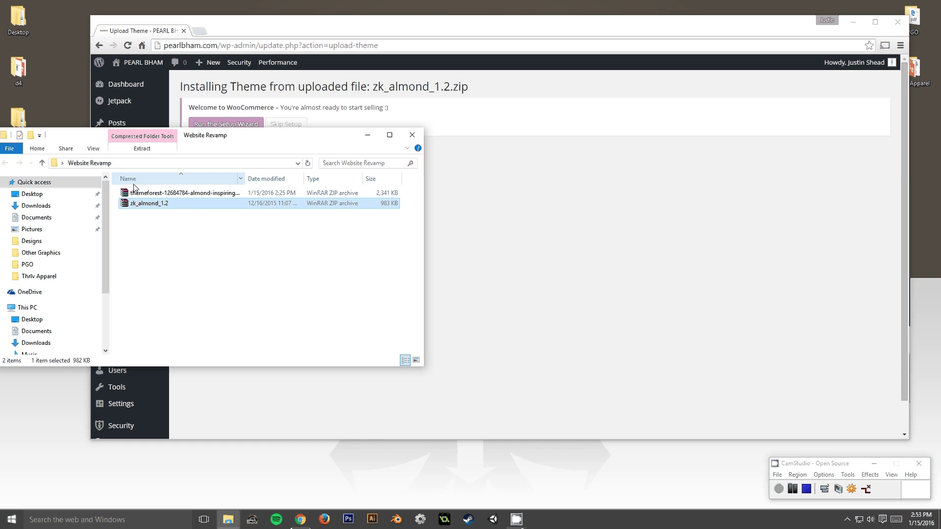
click(152, 193)
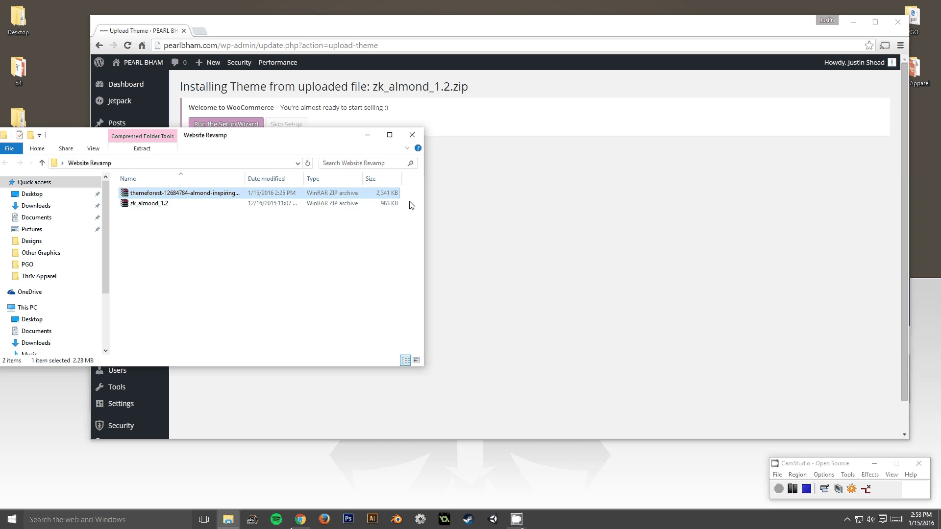
click(507, 195)
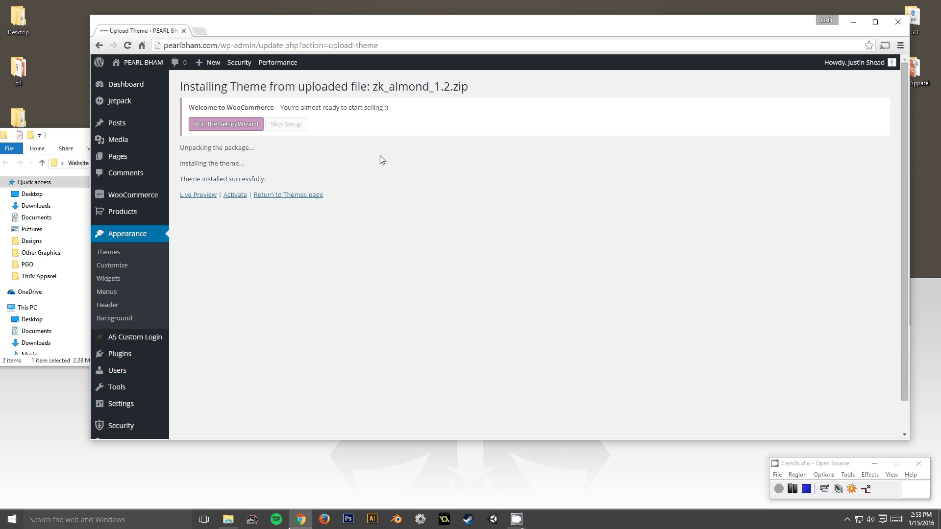
mouse_move(439, 27)
mouse_down()
mouse_move(457, 40)
mouse_move(422, 35)
mouse_up()
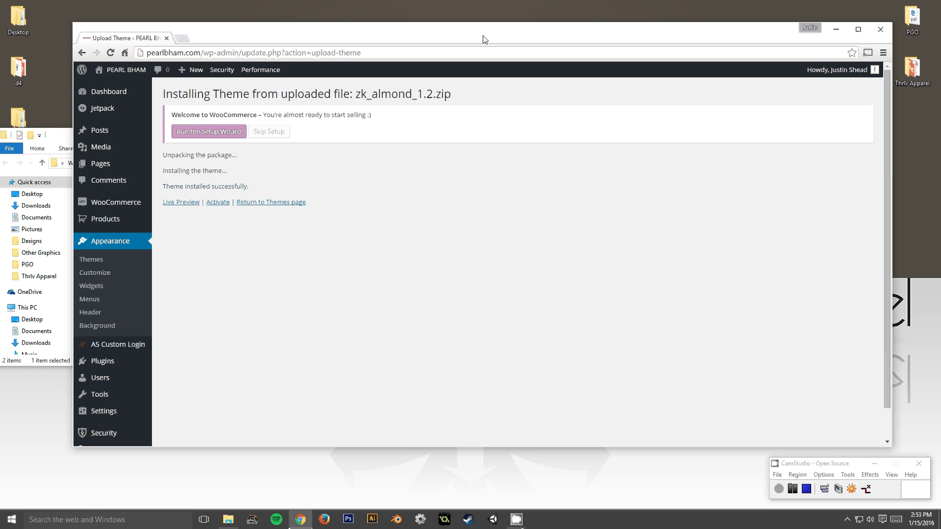
drag(477, 38, 474, 28)
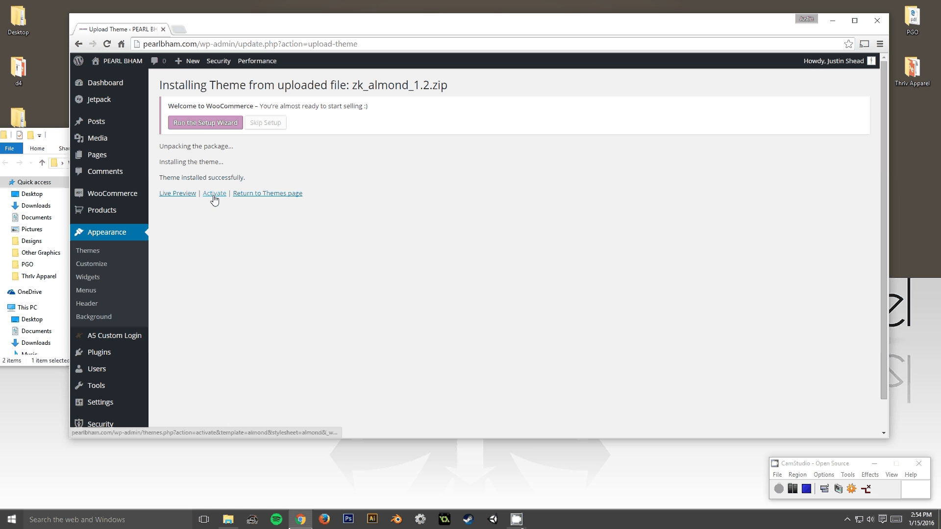
Find the Almond card in the installed themes list and activate it.
click(93, 251)
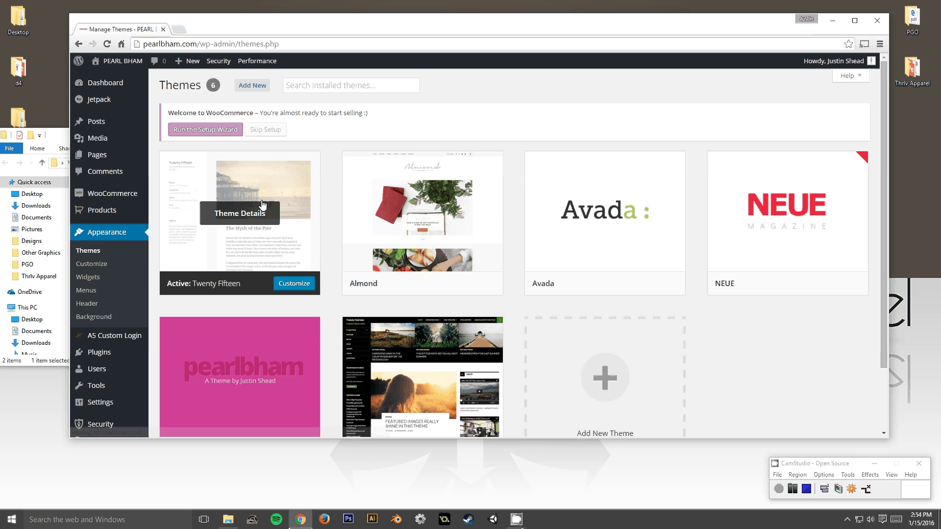
scroll(666, 238, down, 2)
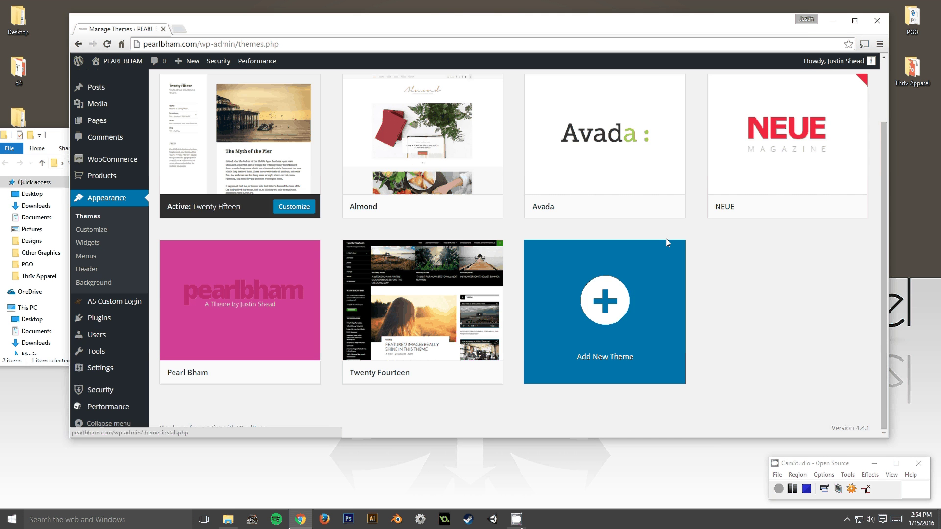
scroll(665, 238, up, 2)
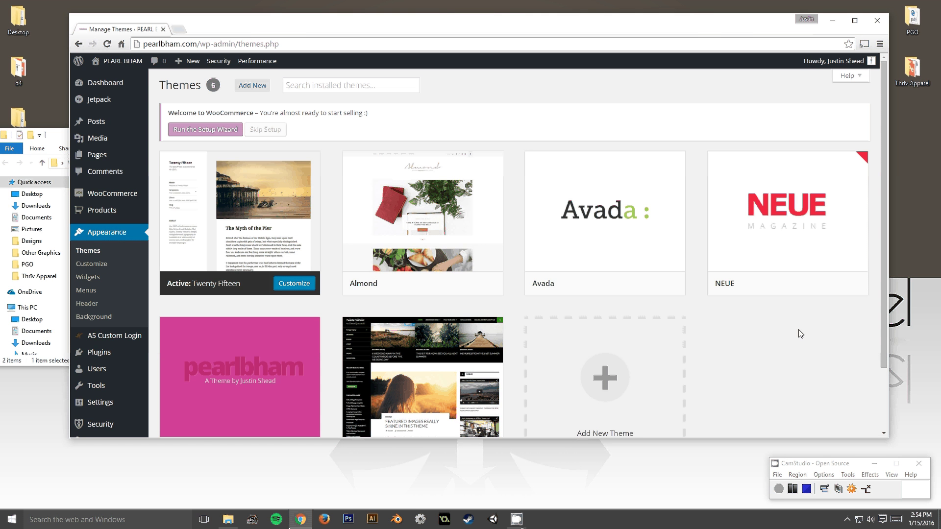
scroll(800, 333, down, 2)
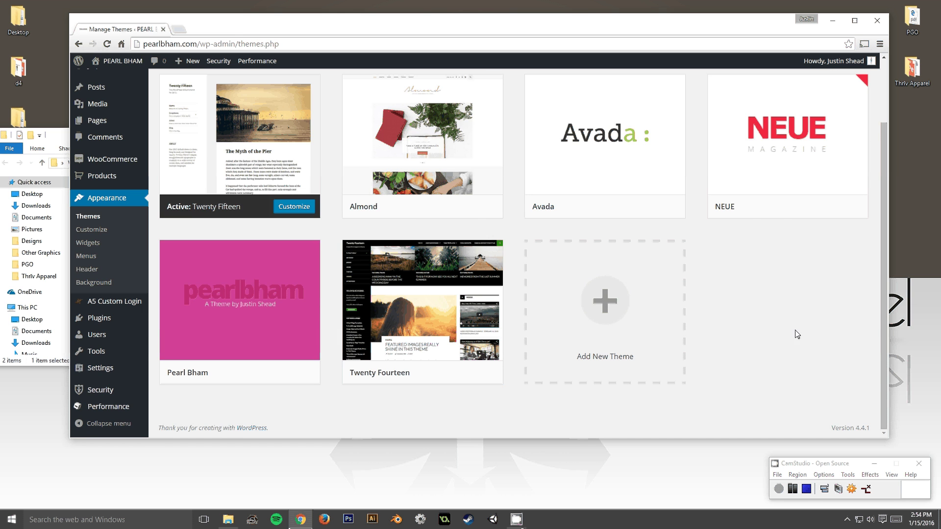
scroll(282, 343, up, 2)
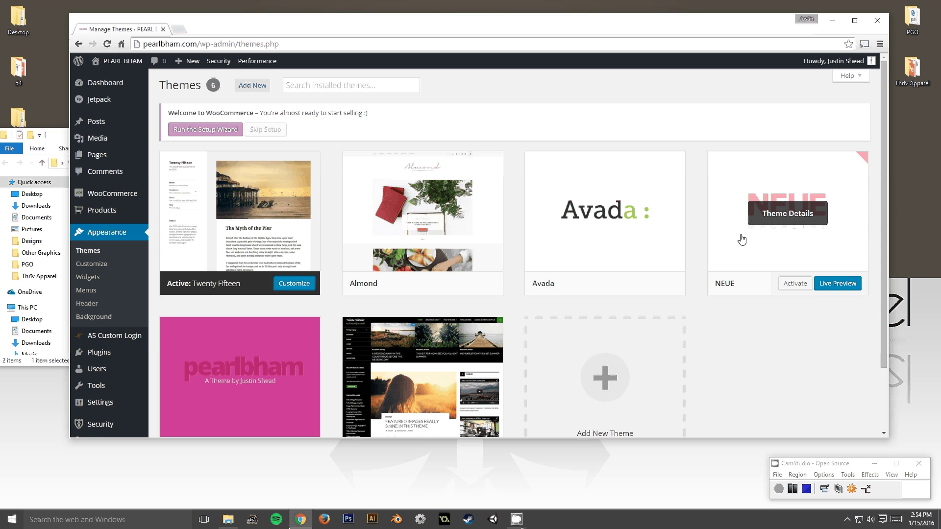
scroll(806, 323, down, 1)
scroll(805, 323, up, 1)
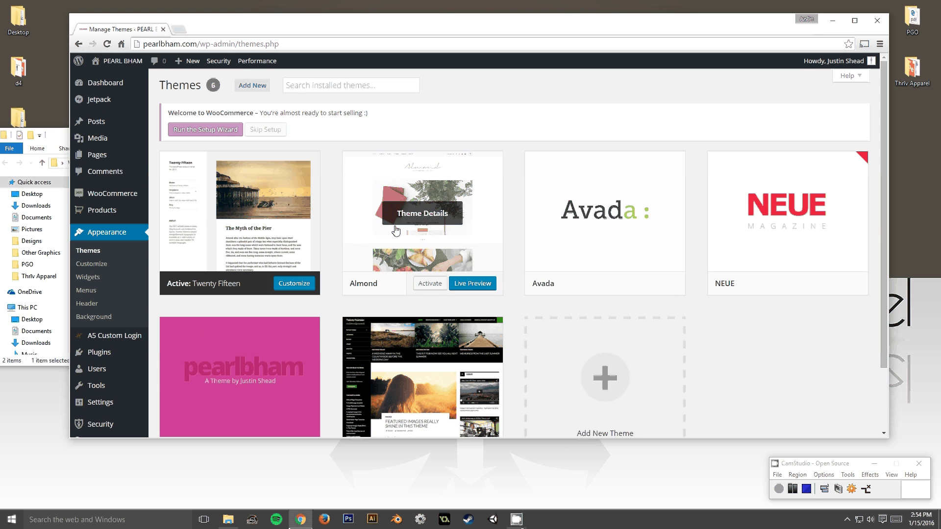
click(436, 286)
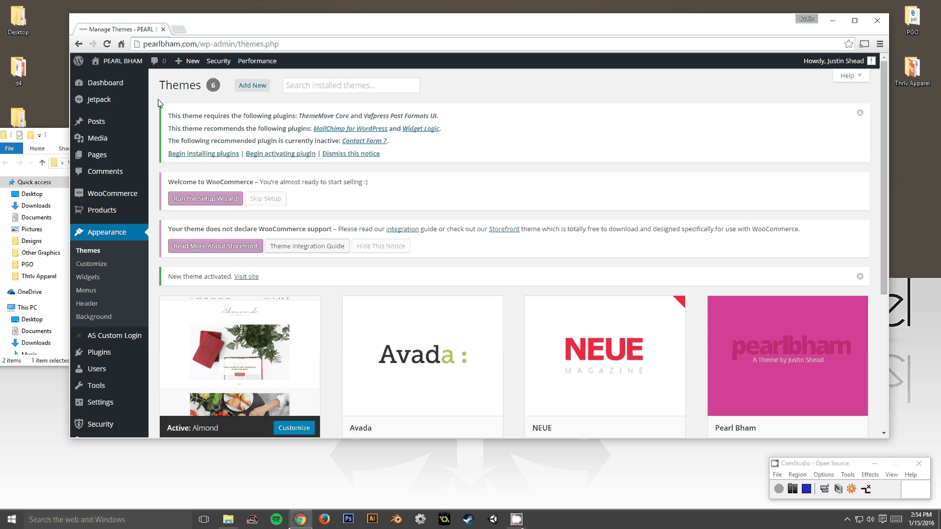
Use the Almond notice's 'Begin installing plugins' link to reach the Install Required Plugins page.
drag(158, 103, 524, 153)
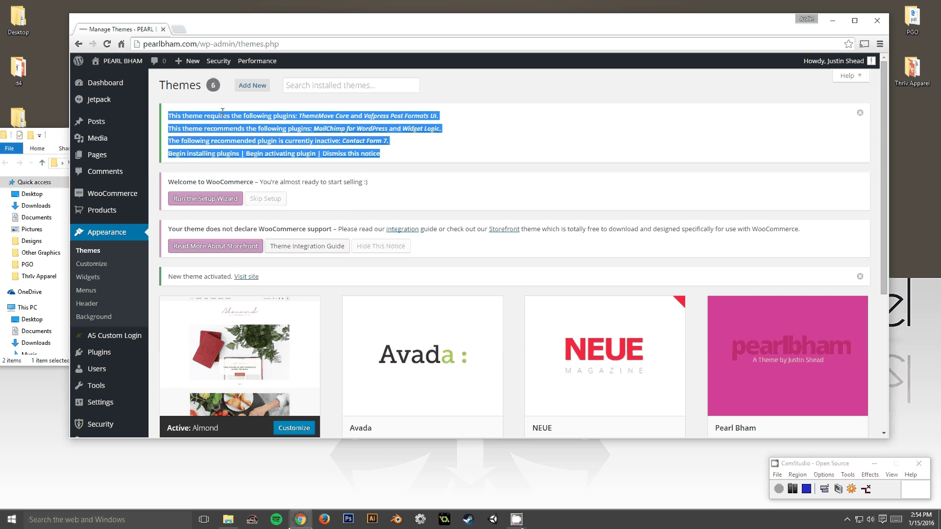
click(561, 142)
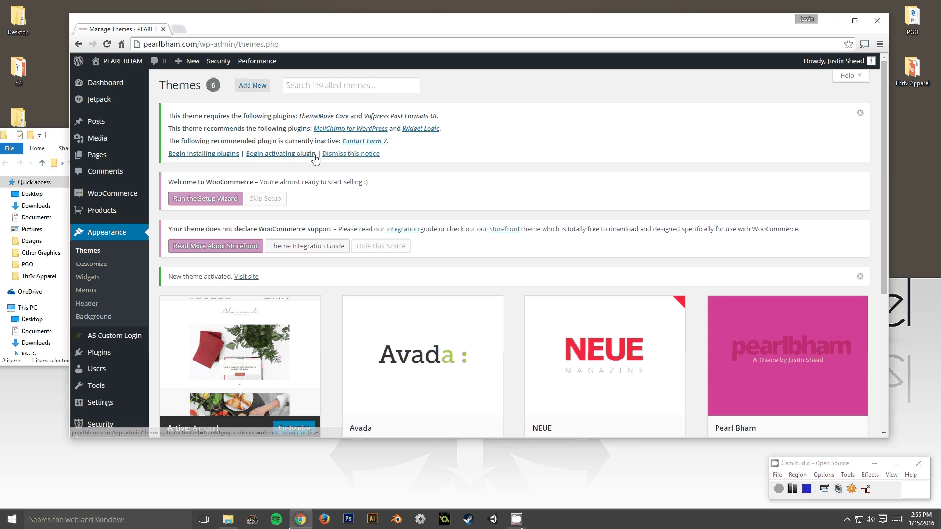
click(205, 154)
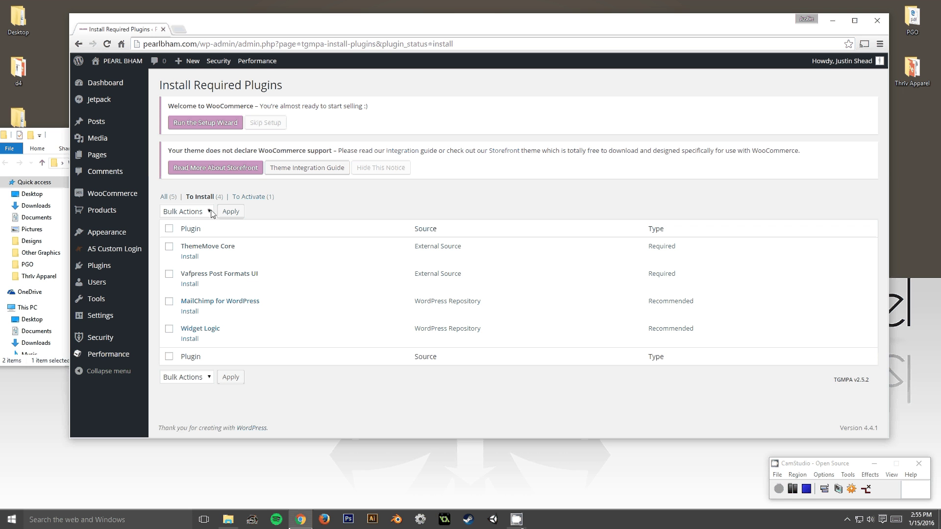
Bulk-install all four plugins: ThemeMove Core, Vafpress Post Formats UI, MailChimp for WordPress, Widget Logic.
click(170, 228)
click(200, 215)
click(176, 233)
click(232, 212)
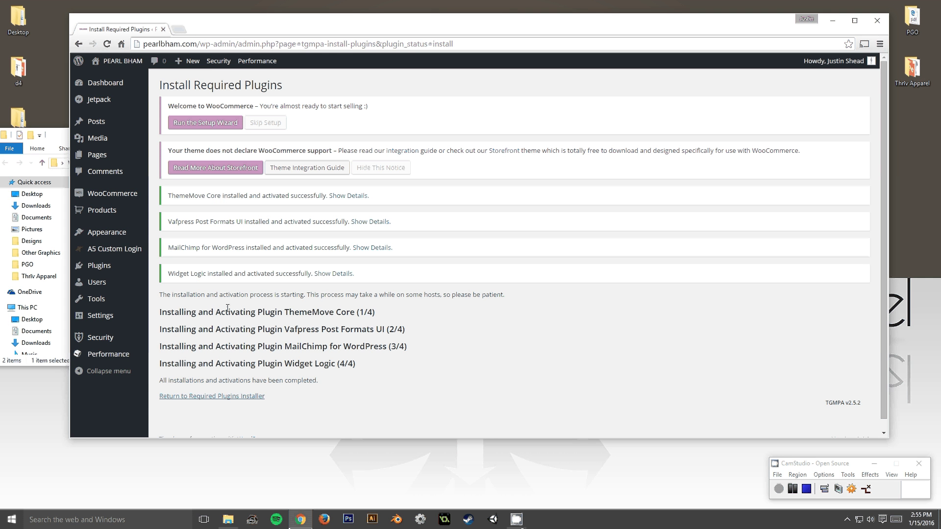
scroll(399, 324, down, 1)
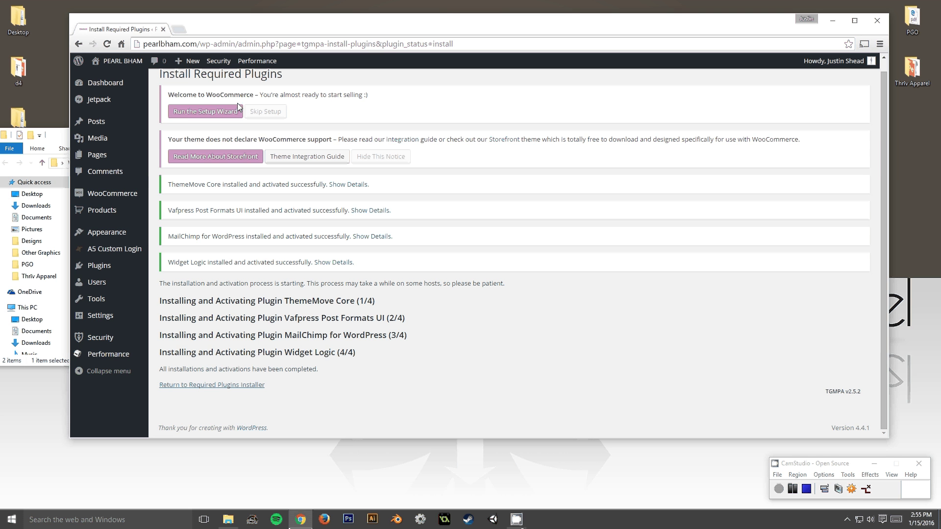
Highlight phrases in the WooCommerce support notice to read them.
drag(203, 140, 391, 142)
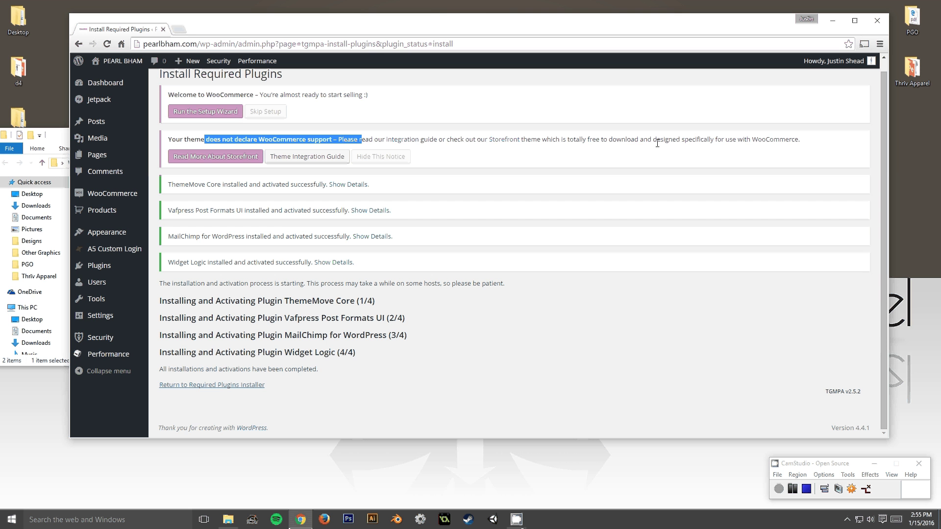
click(387, 138)
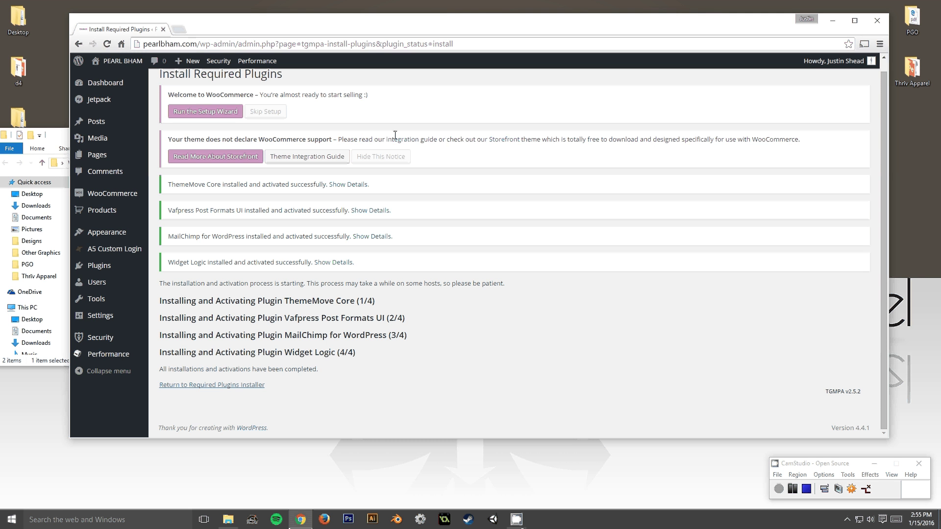
drag(377, 139, 769, 139)
click(163, 206)
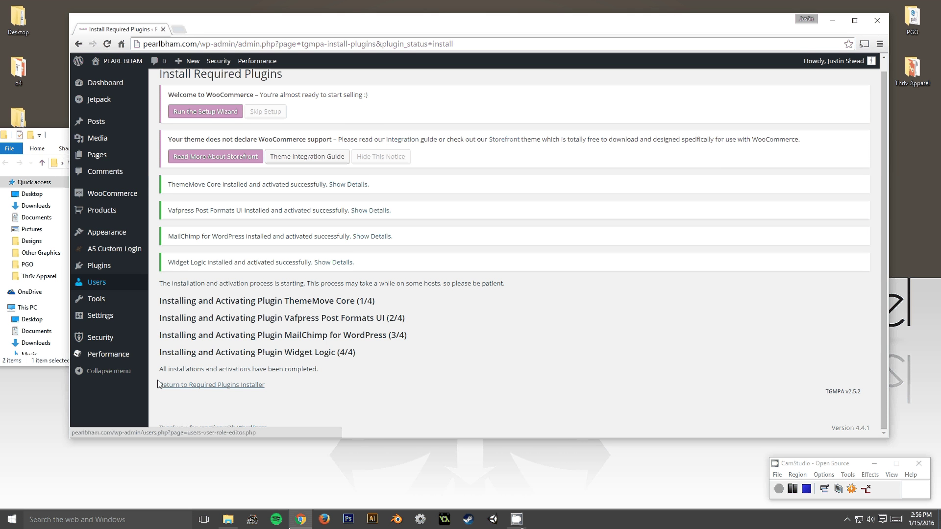
Open the PEARL BHAM front page in a new browser tab.
scroll(151, 319, up, 1)
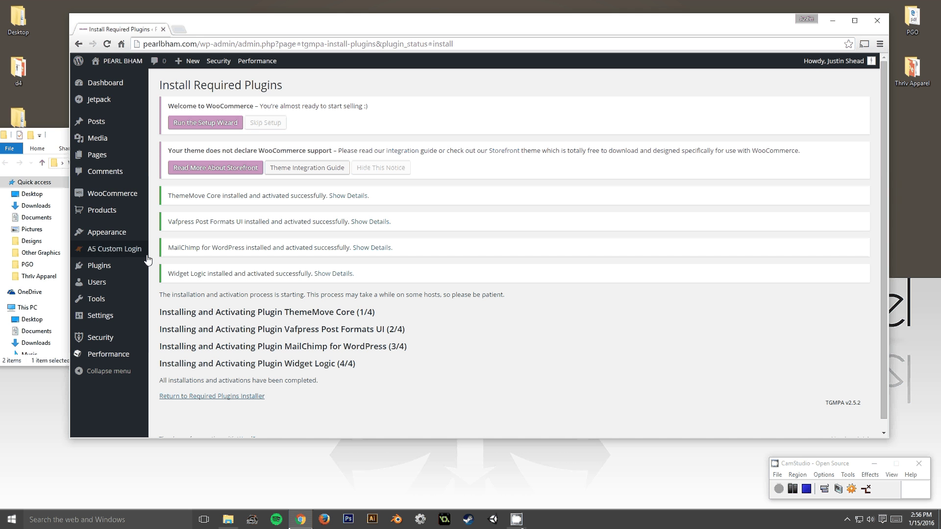
middle_click(120, 61)
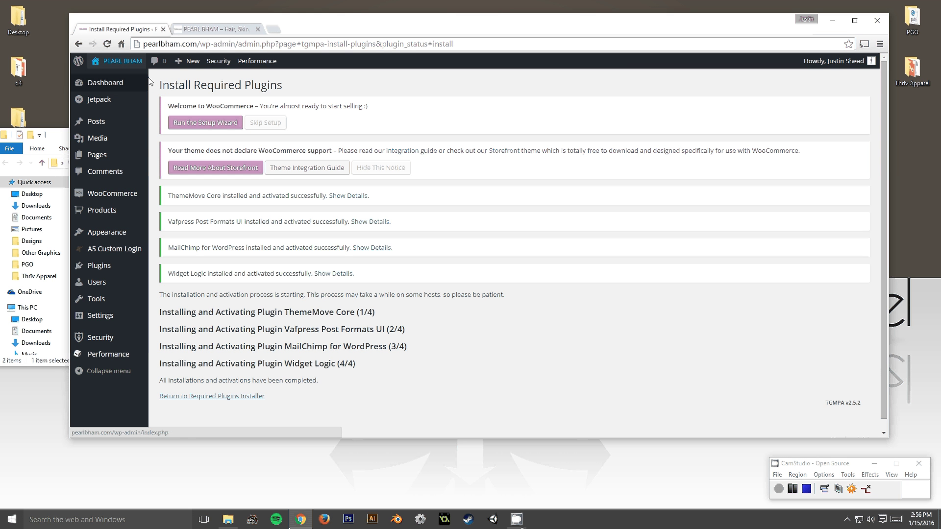
mouse_move(119, 96)
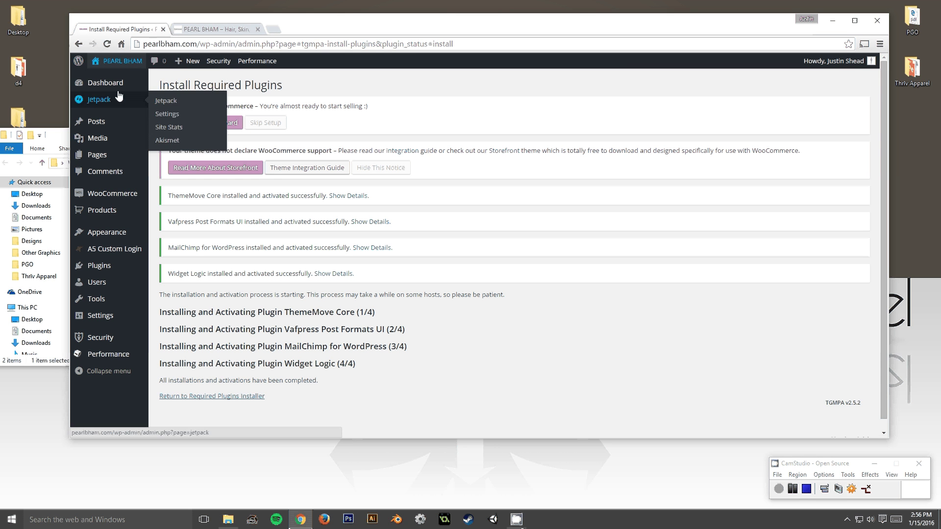
Switch to the live-site tab, maximize Chrome and open THE BLOG page from the footer.
click(216, 29)
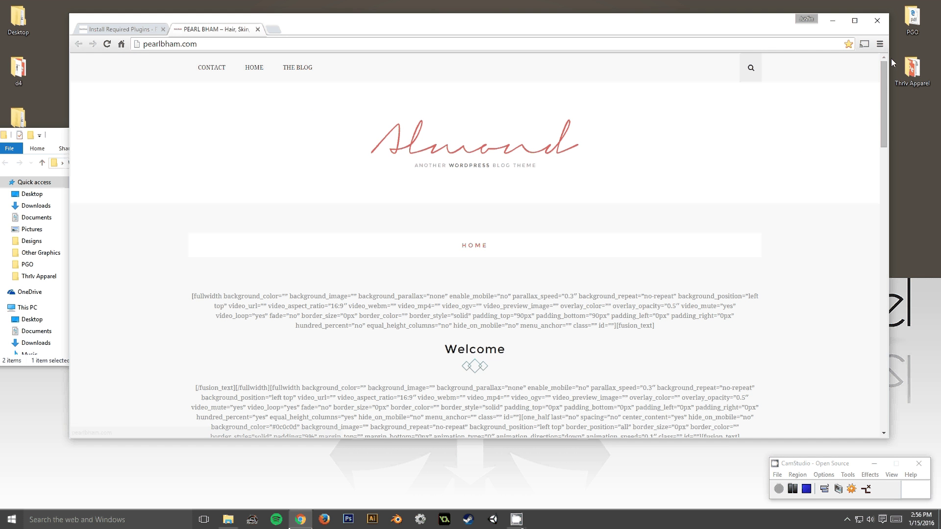
click(855, 21)
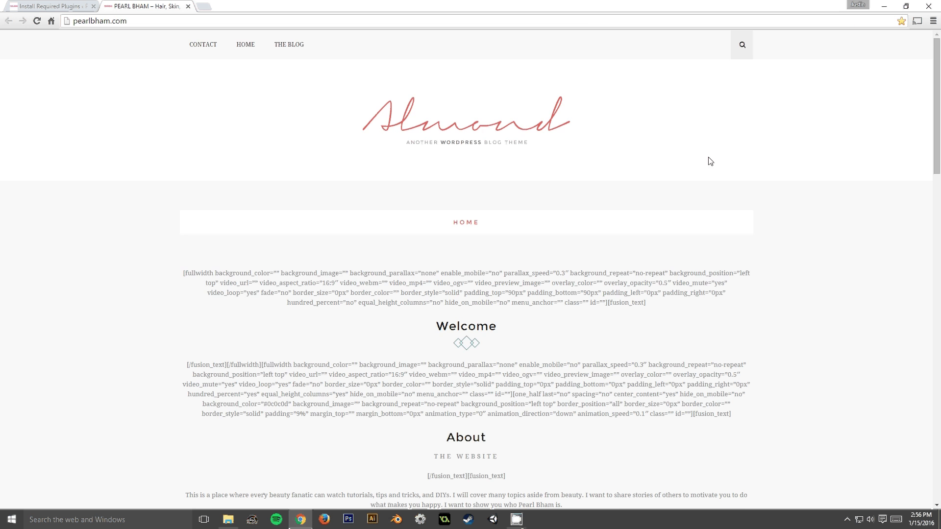
scroll(709, 156, down, 20)
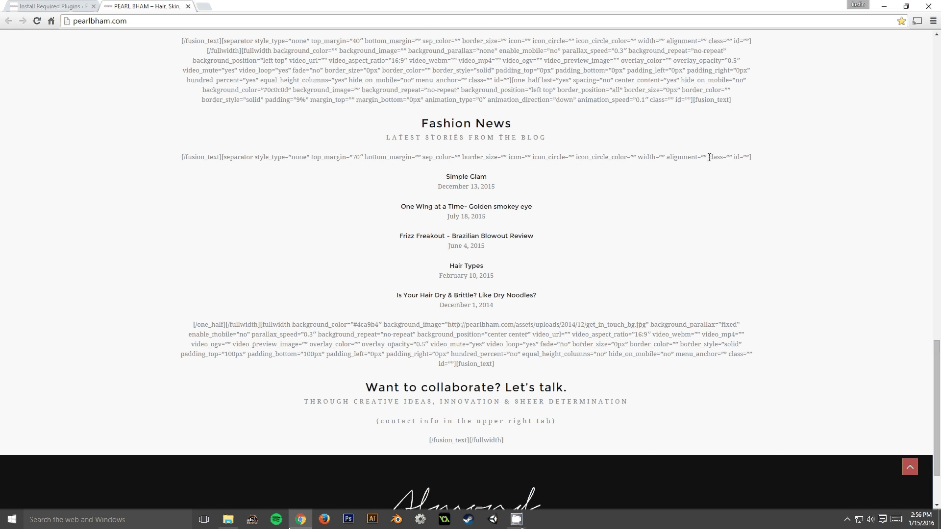
scroll(709, 157, down, 2)
click(507, 448)
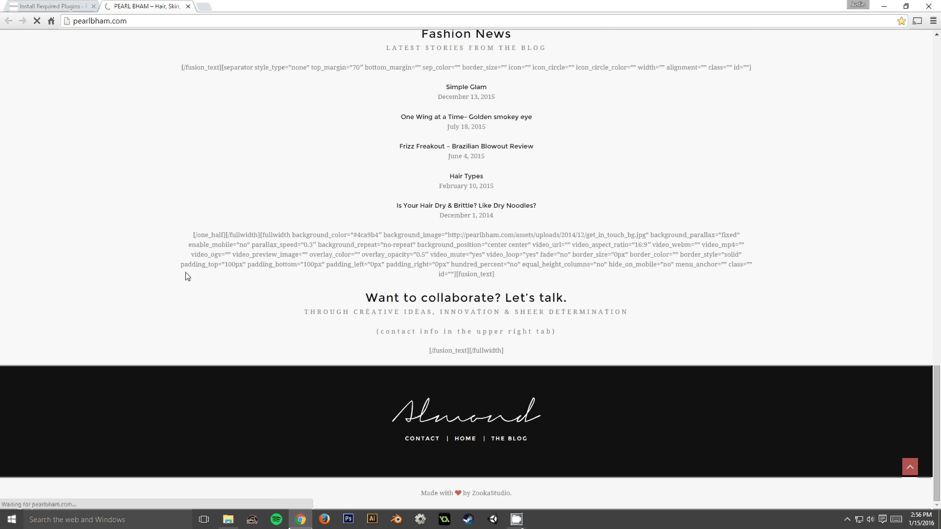
scroll(153, 269, down, 14)
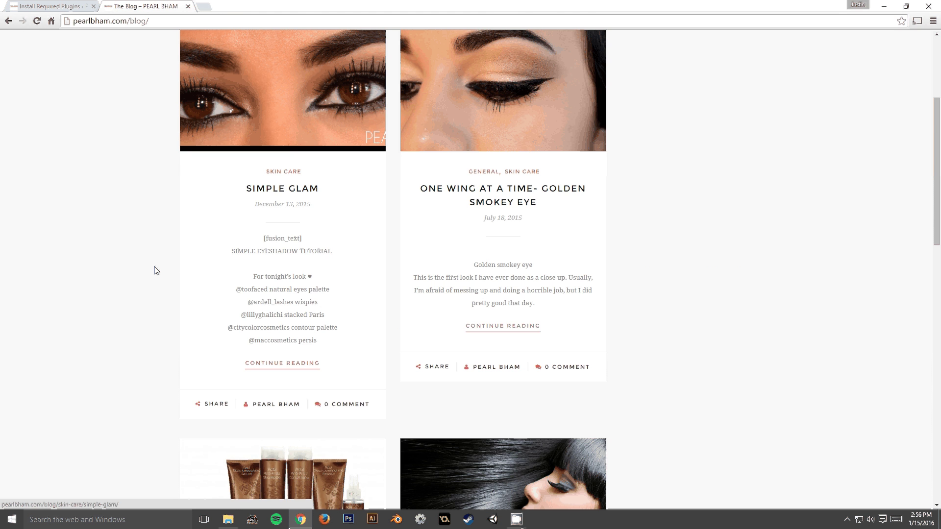
scroll(156, 270, down, 6)
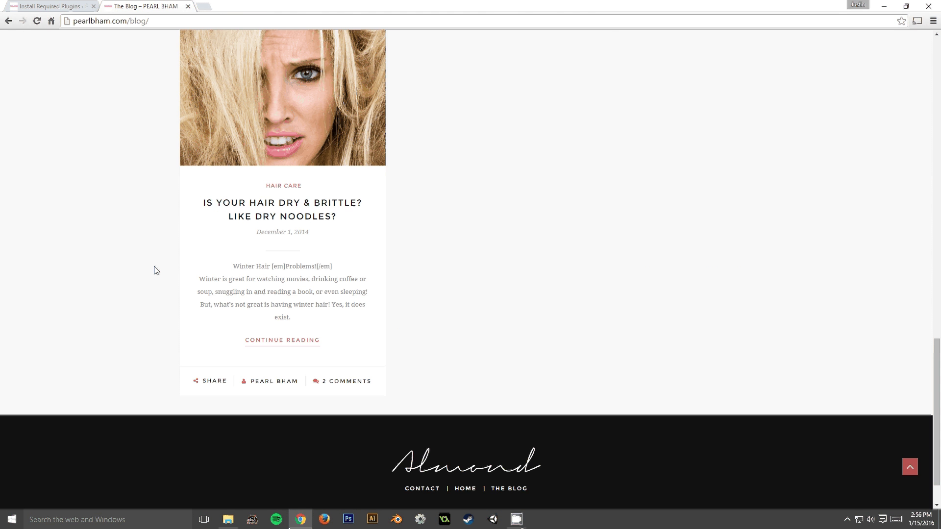
scroll(156, 270, down, 1)
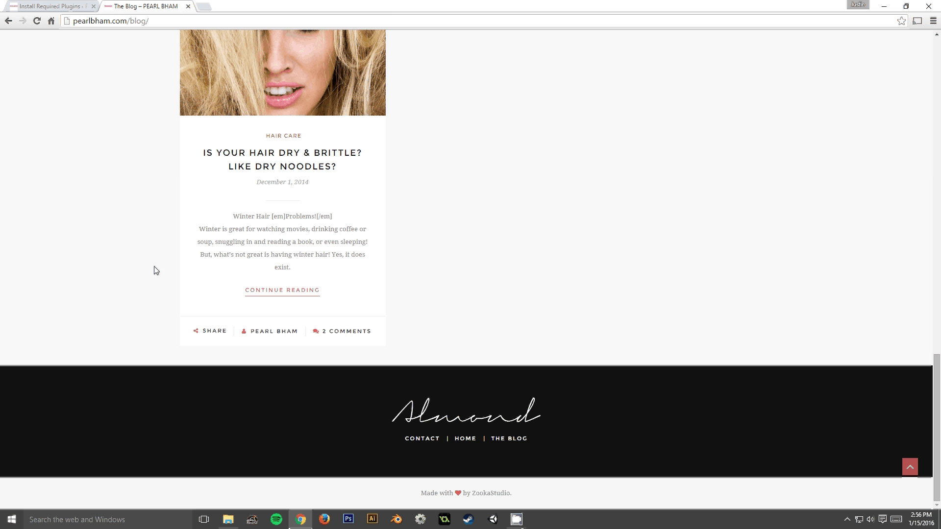
Open the Simple Glam post and scroll through it in the Almond theme.
click(910, 470)
scroll(792, 419, down, 4)
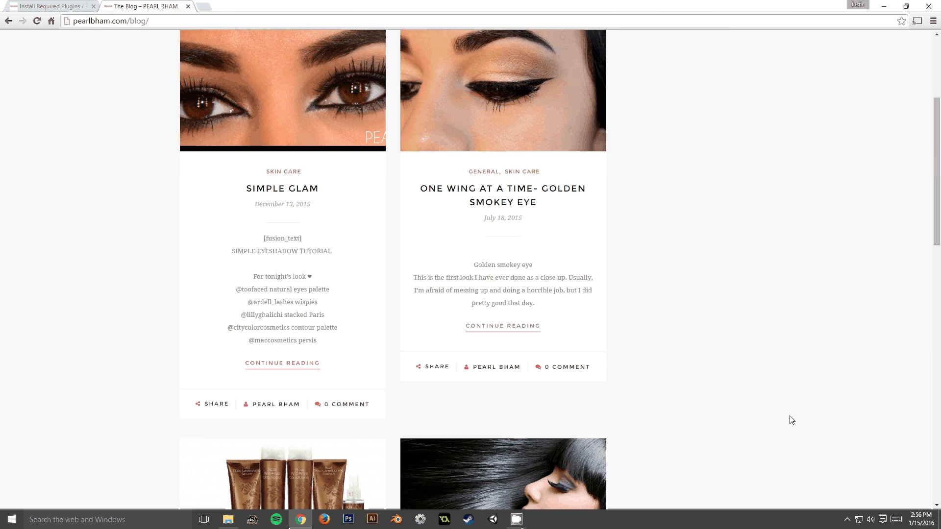
scroll(791, 419, down, 4)
scroll(295, 147, up, 4)
click(296, 140)
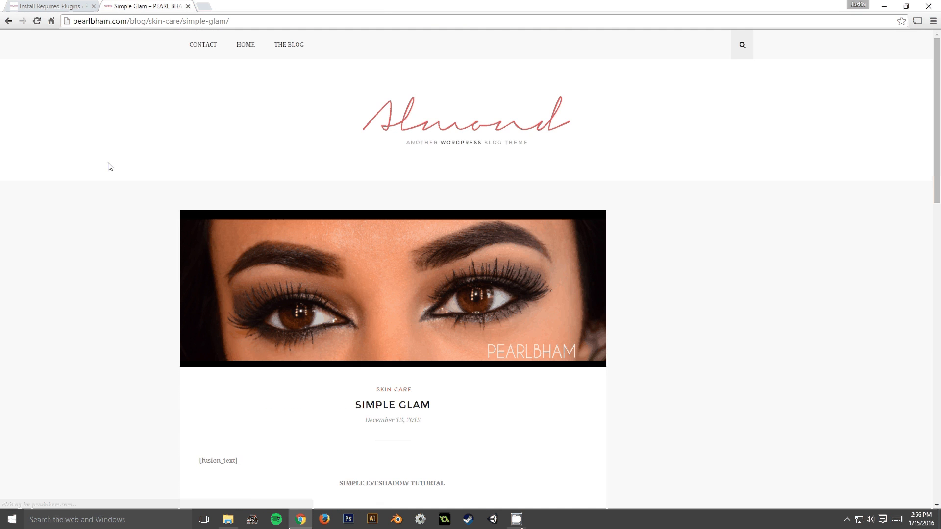
scroll(110, 167, down, 12)
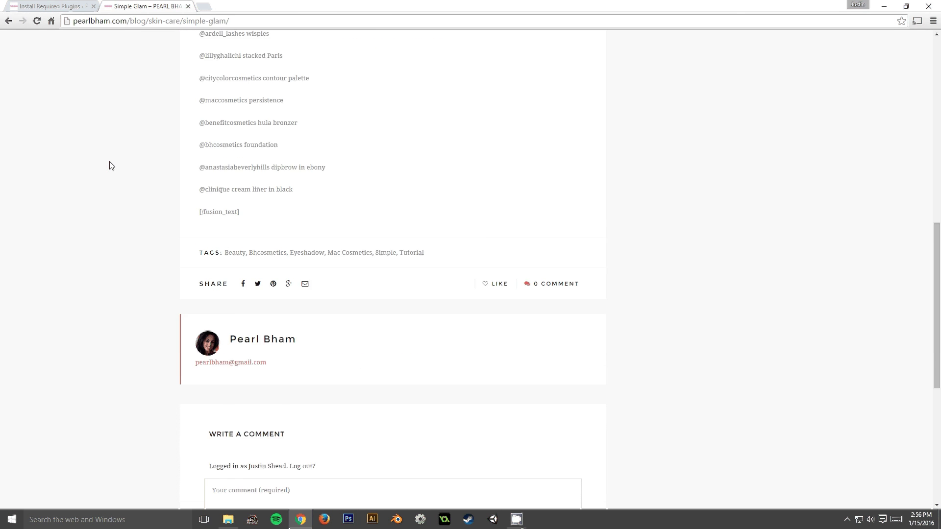
scroll(110, 161, down, 4)
scroll(110, 161, up, 5)
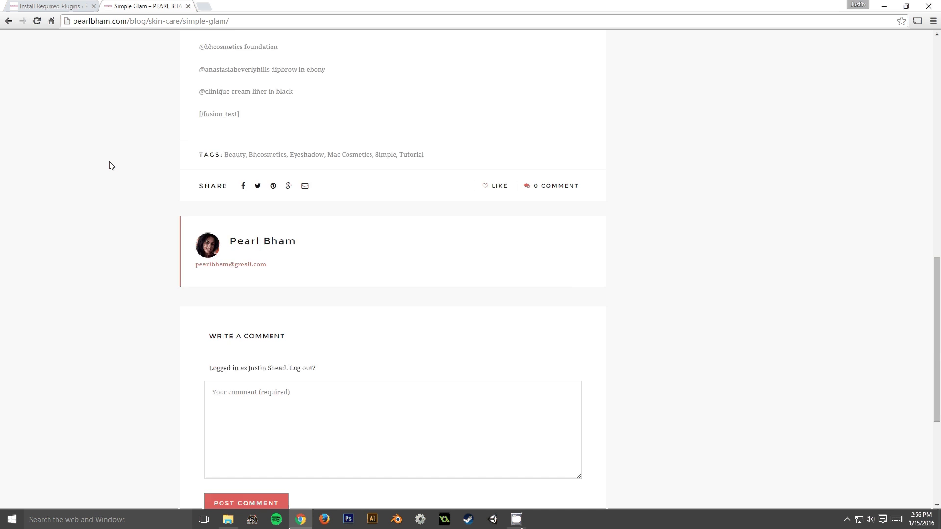
scroll(110, 165, up, 10)
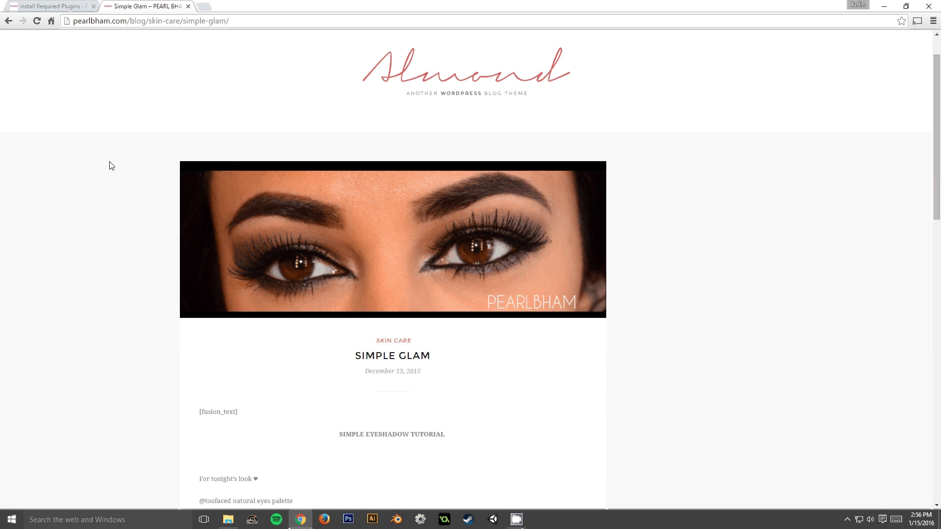
scroll(110, 166, down, 8)
Restore the CamStudio recorder window from its taskbar preview.
mouse_move(533, 512)
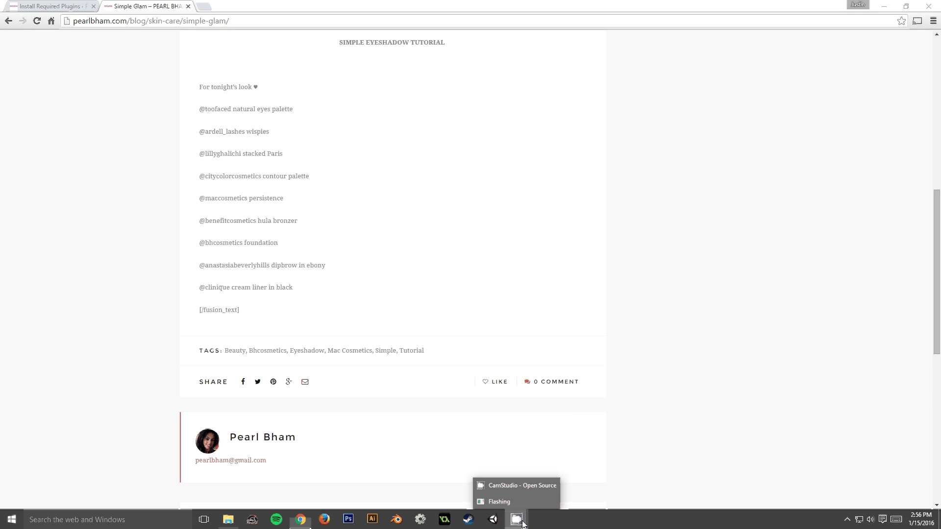
click(523, 486)
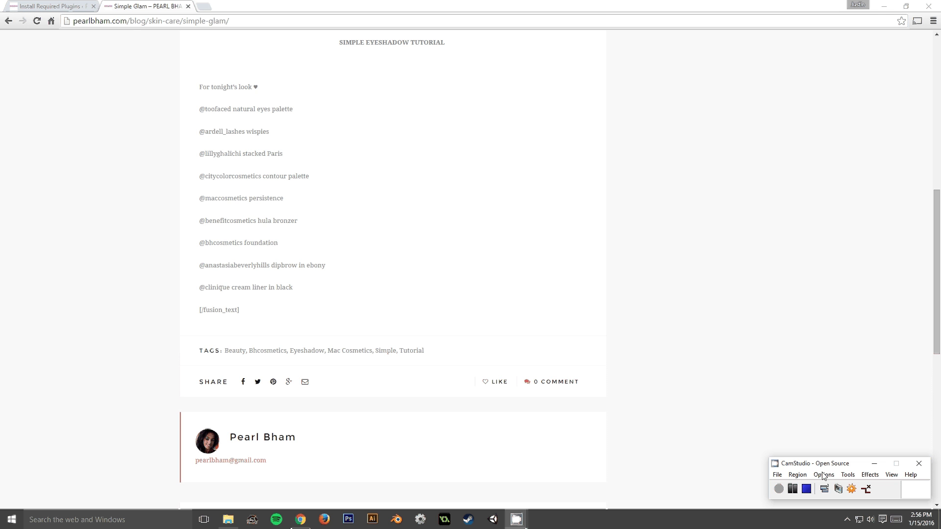